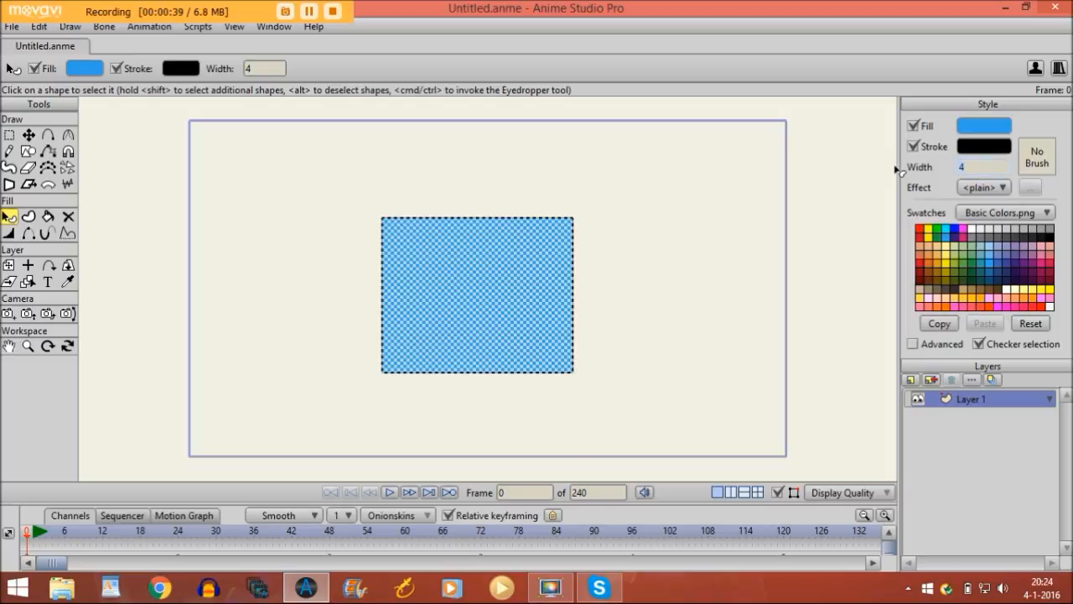
Set the blue rectangle's stroke width to 2
{"action": "type", "text": "2"}
{"action": "key", "text": "Return"}
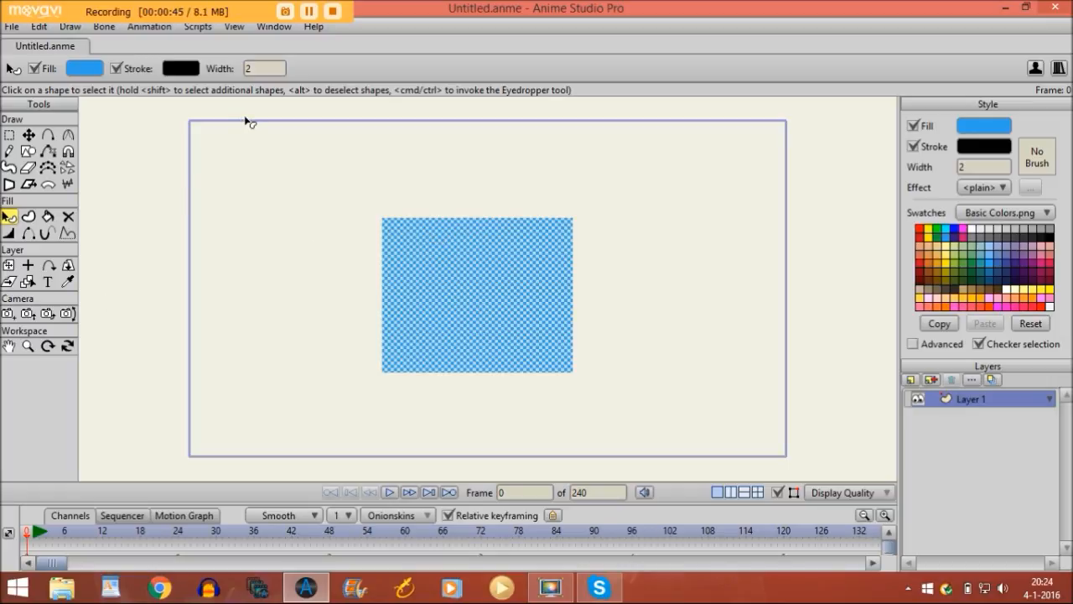
Create a shape with both fill and stroke from the rectangle's outline and select the two points of its left edge
{"action": "left_click", "coordinate": [29, 218]}
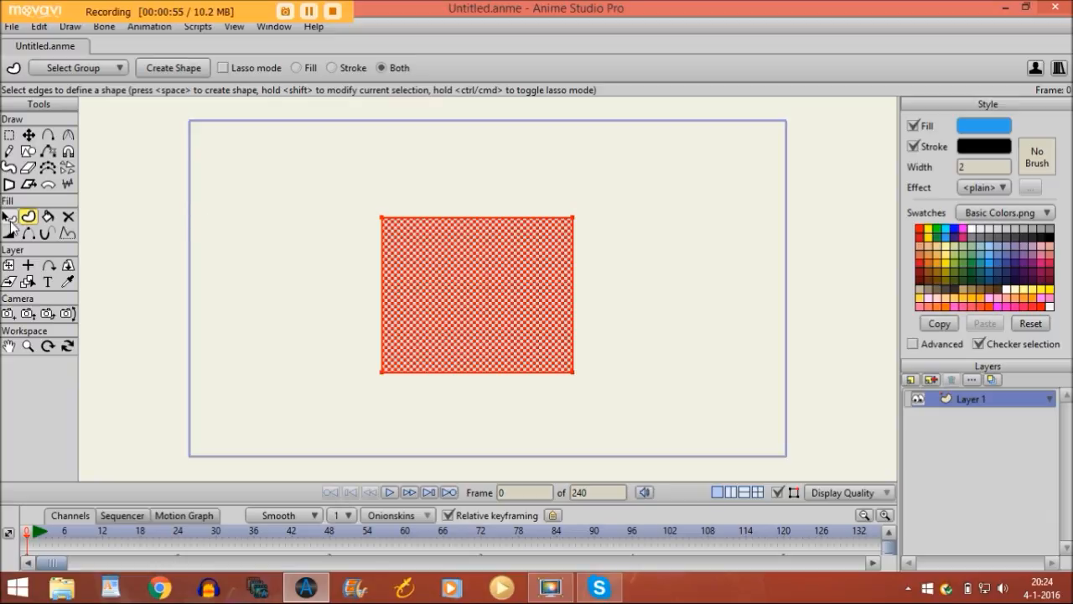
{"action": "key", "text": "space"}
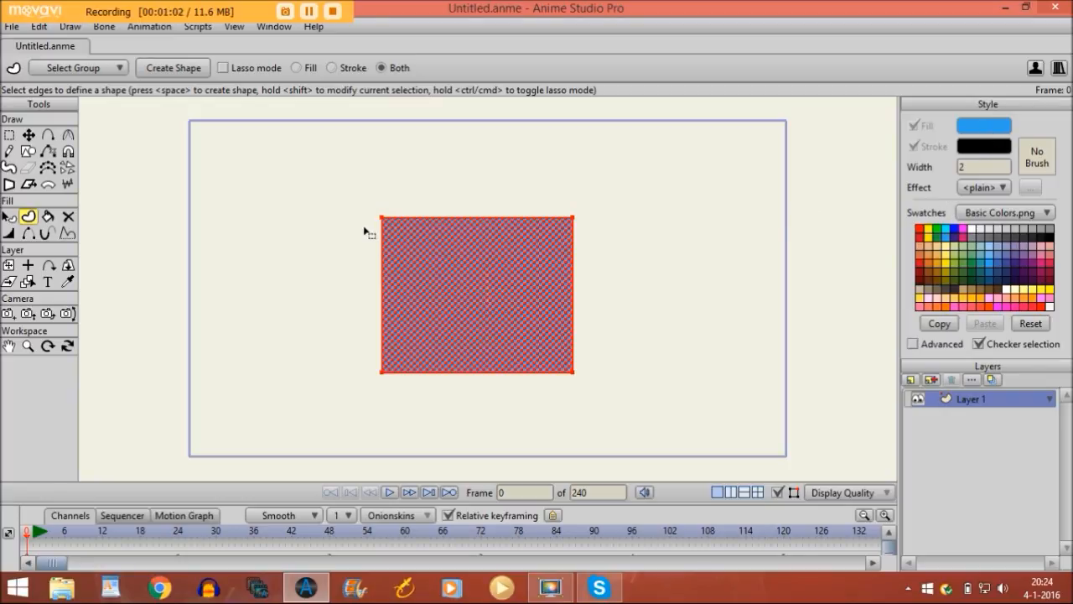
{"action": "left_click_drag", "start_coordinate": [343, 192], "coordinate": [425, 405]}
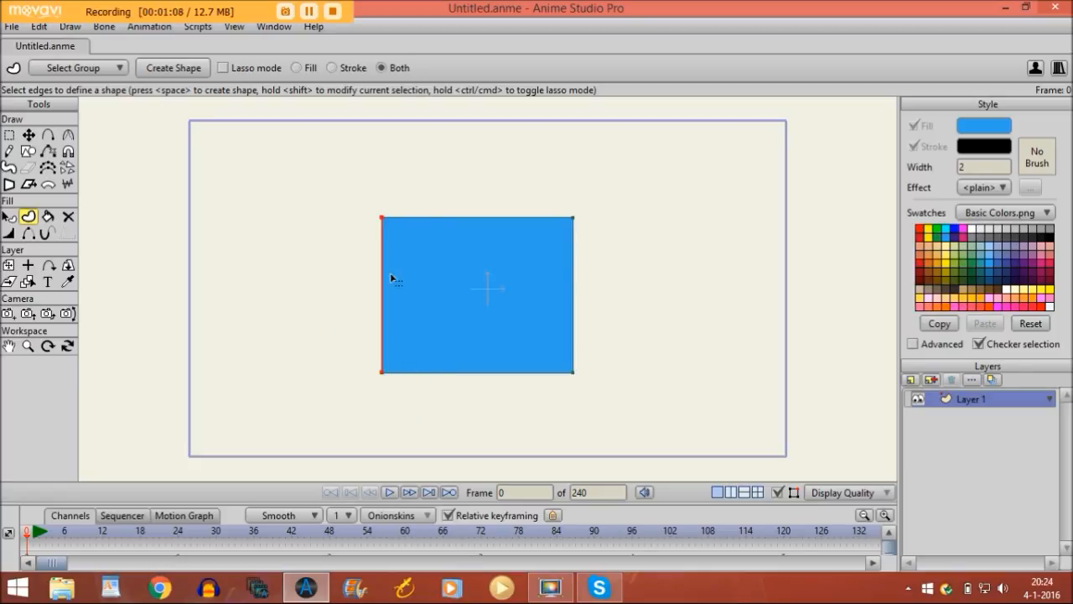
Draw two nested ovals beside the rectangle's left edge with auto-fill and auto-stroke turned off
{"action": "left_click", "coordinate": [28, 152]}
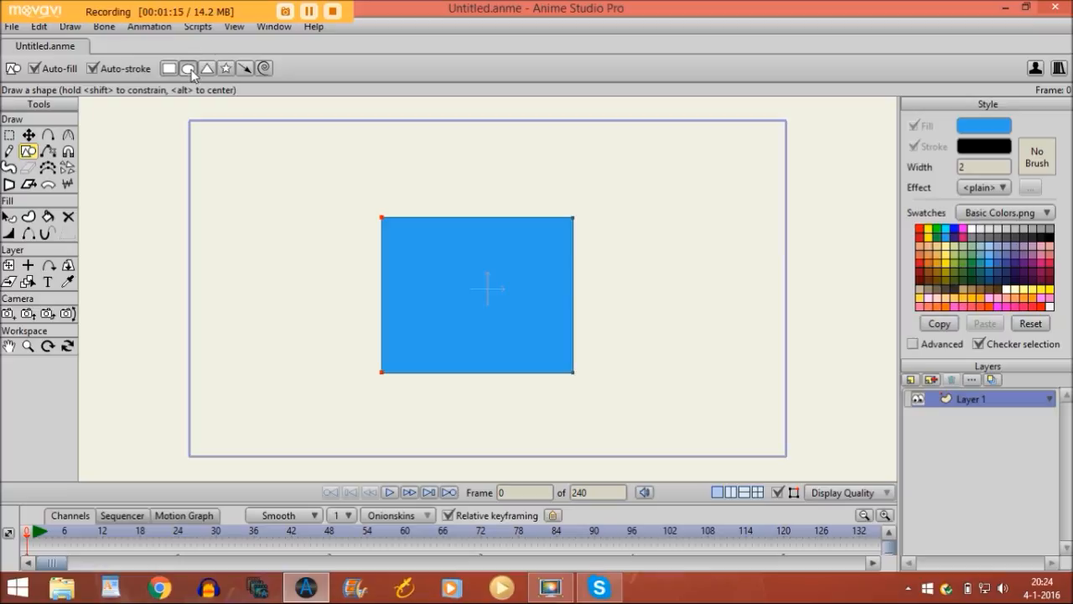
{"action": "left_click", "coordinate": [93, 69]}
{"action": "left_click", "coordinate": [34, 69]}
{"action": "left_click_drag", "start_coordinate": [244, 217], "coordinate": [318, 288]}
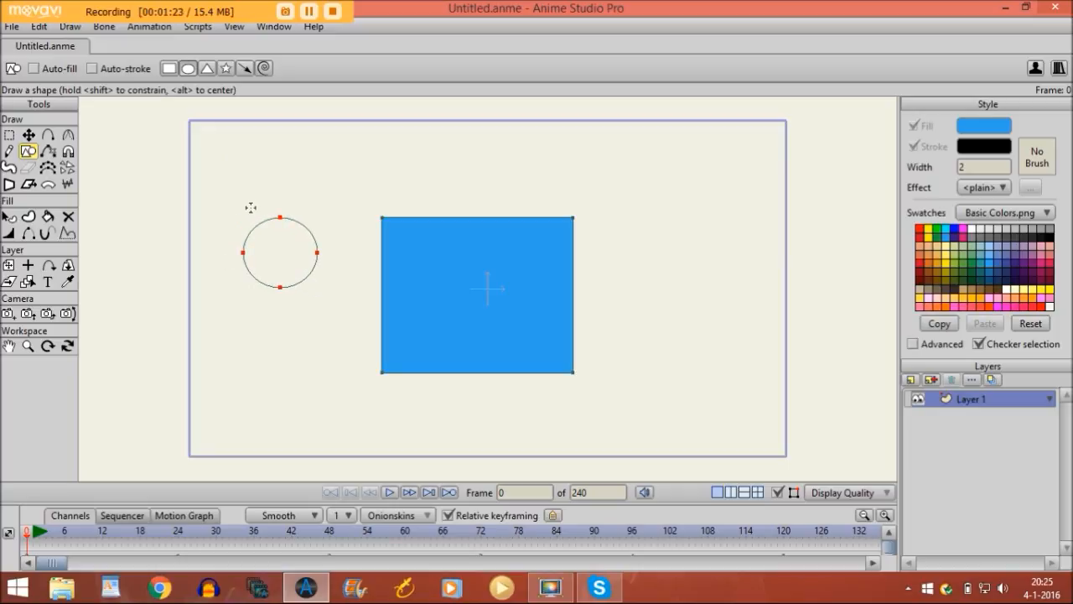
{"action": "left_click_drag", "start_coordinate": [231, 193], "coordinate": [334, 313]}
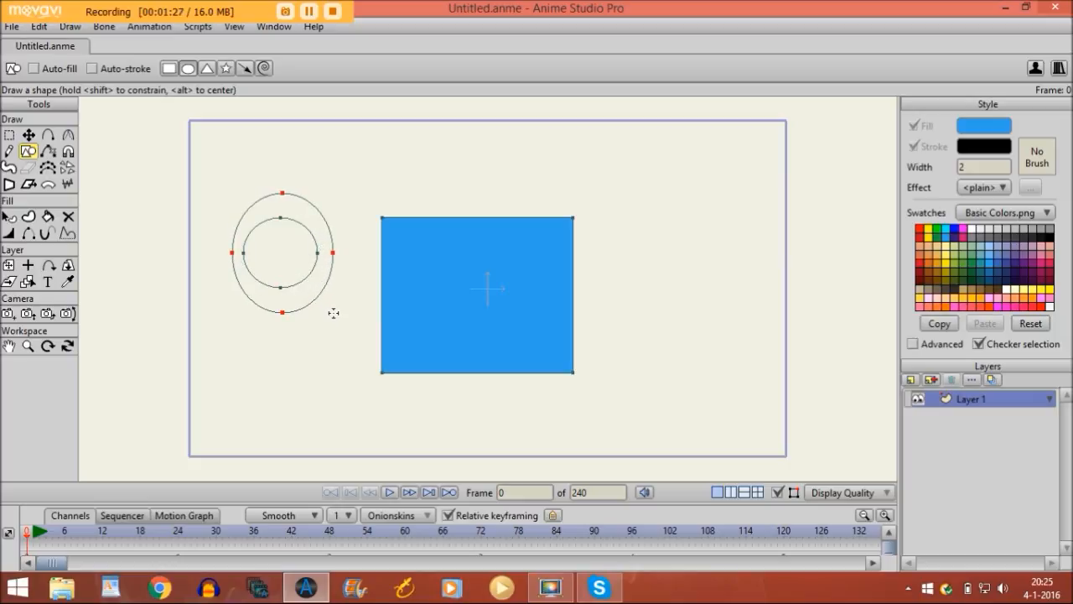
Create a filled and stroked ring from the two nested ovals, and fill the inner oval blue with Paint Bucket
{"action": "left_click", "coordinate": [28, 215]}
{"action": "left_click_drag", "start_coordinate": [205, 174], "coordinate": [364, 347]}
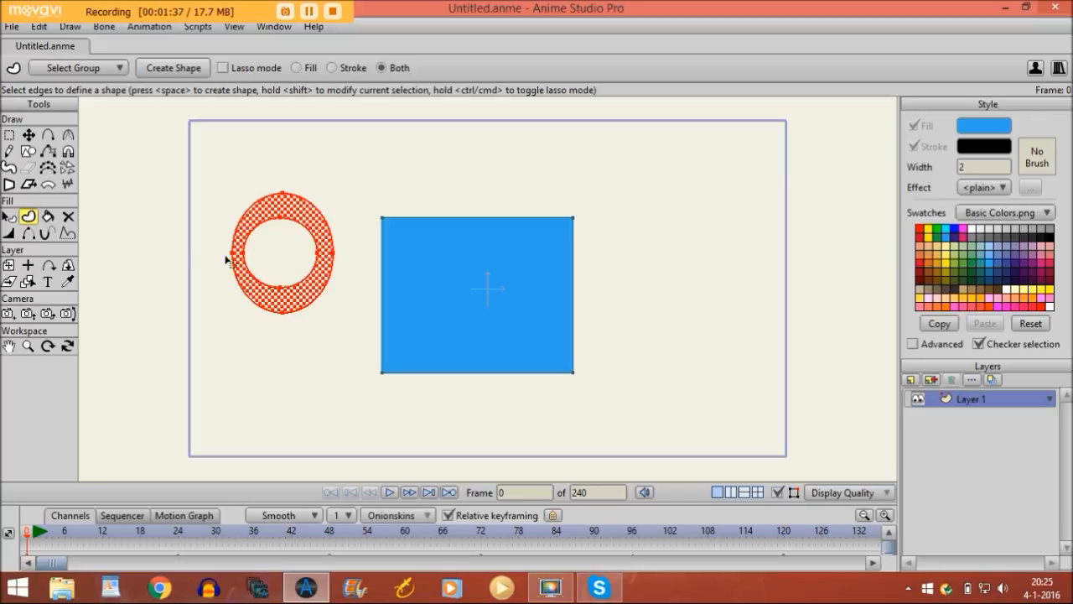
{"action": "left_click", "coordinate": [168, 68]}
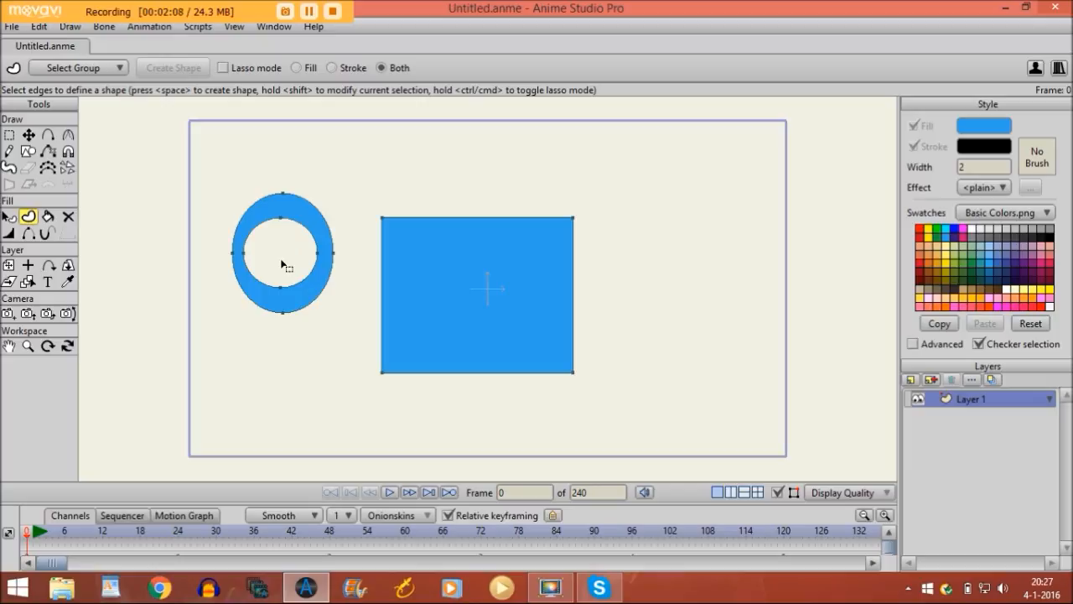
{"action": "left_click", "coordinate": [47, 217]}
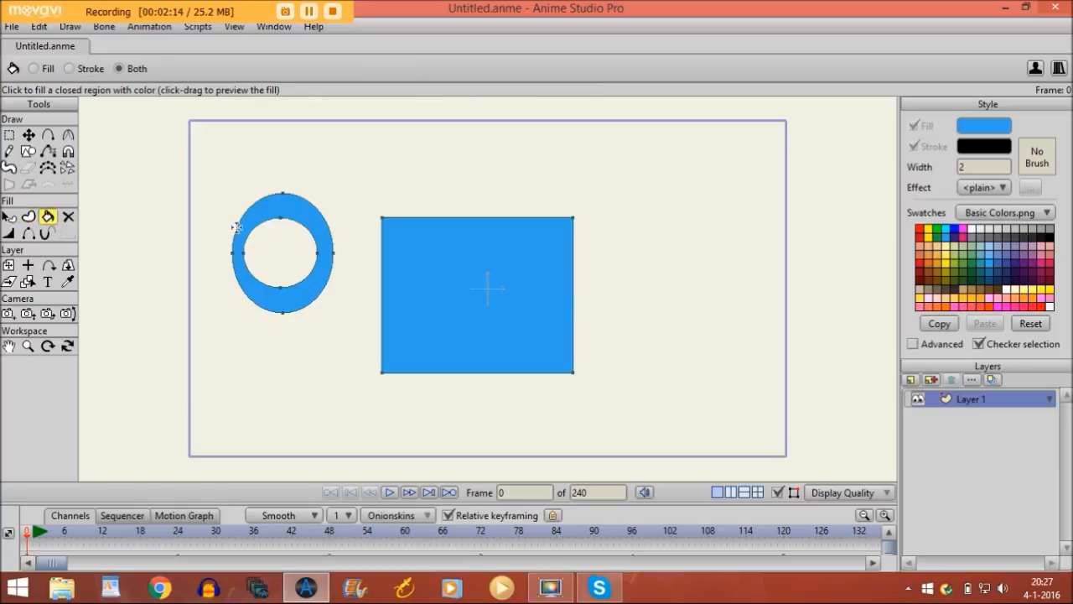
{"action": "left_click", "coordinate": [277, 243]}
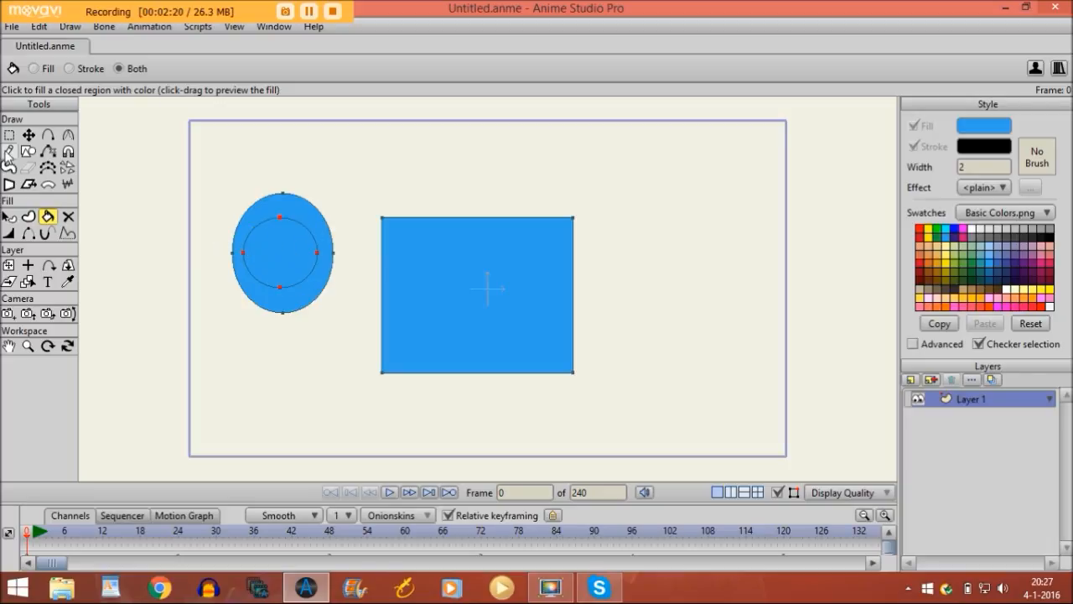
Draw an unfilled oval just above the rectangle and fill it blue with Paint Bucket
{"action": "left_click", "coordinate": [28, 151]}
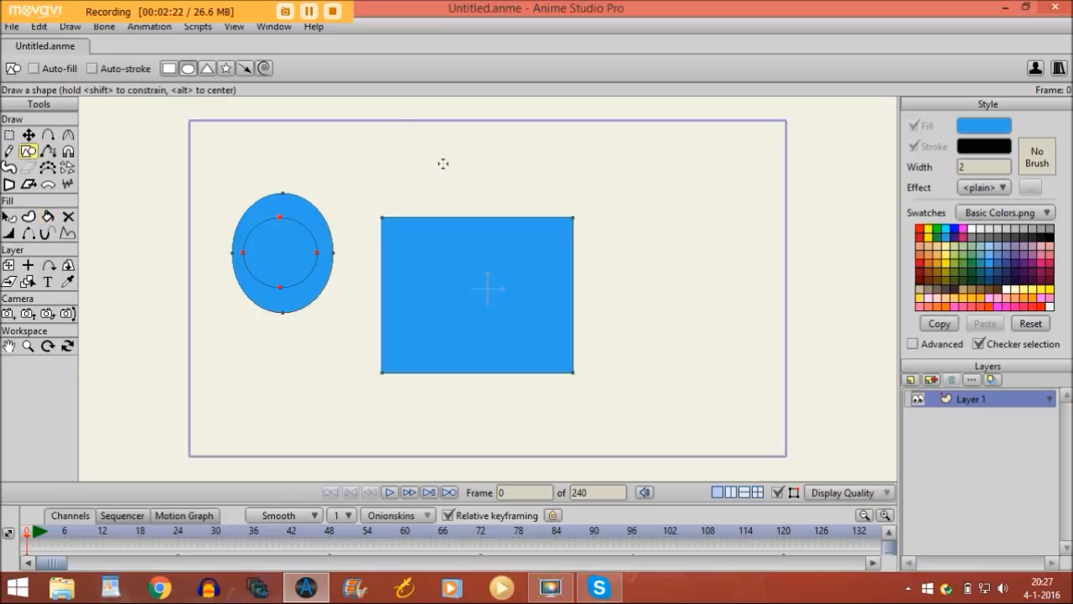
{"action": "left_click_drag", "start_coordinate": [471, 140], "coordinate": [554, 208]}
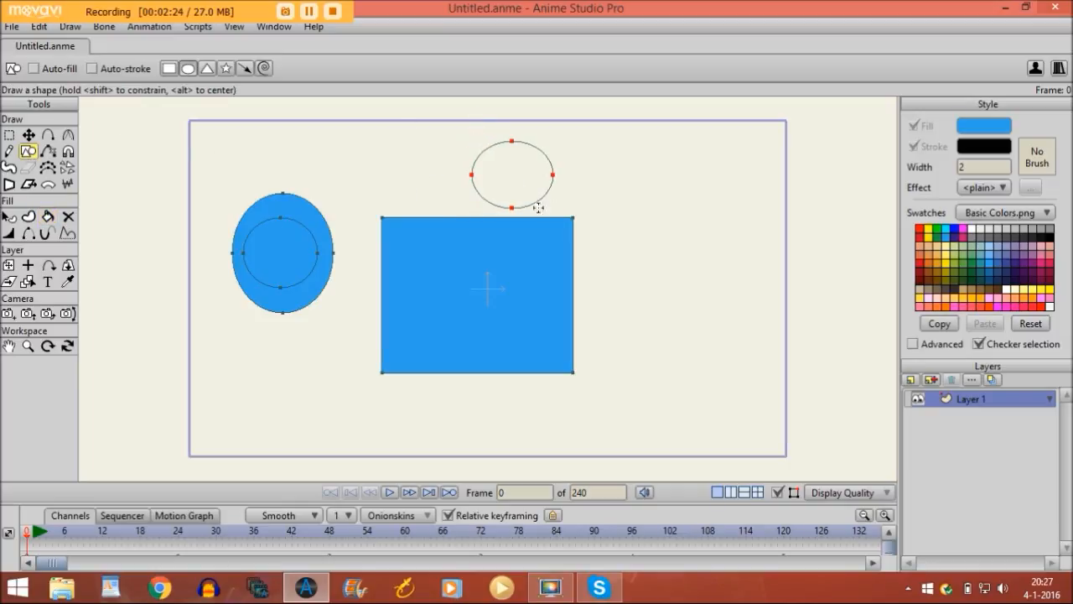
{"action": "left_click", "coordinate": [48, 216]}
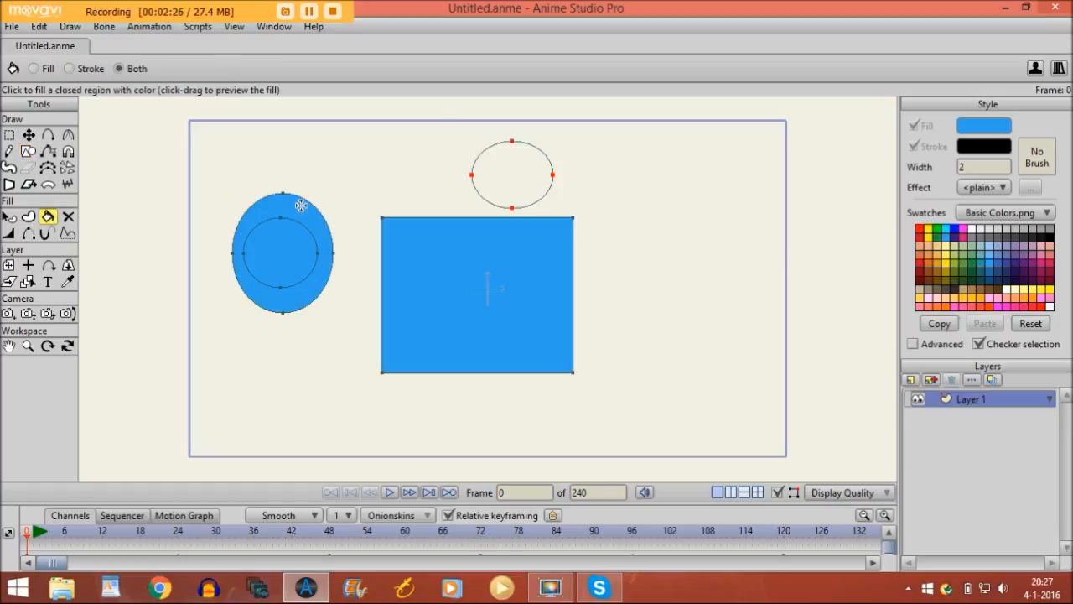
{"action": "left_click", "coordinate": [497, 146]}
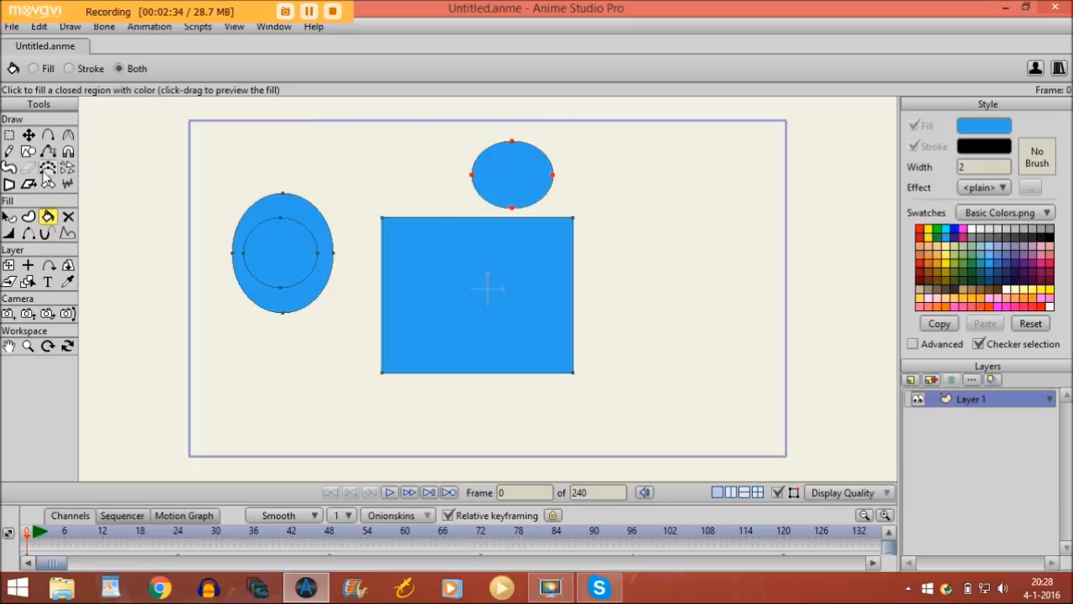
Draw two overlapping circles below the nested ovals and fill the left circle's crescent region blue with Paint Bucket
{"action": "left_click", "coordinate": [28, 150]}
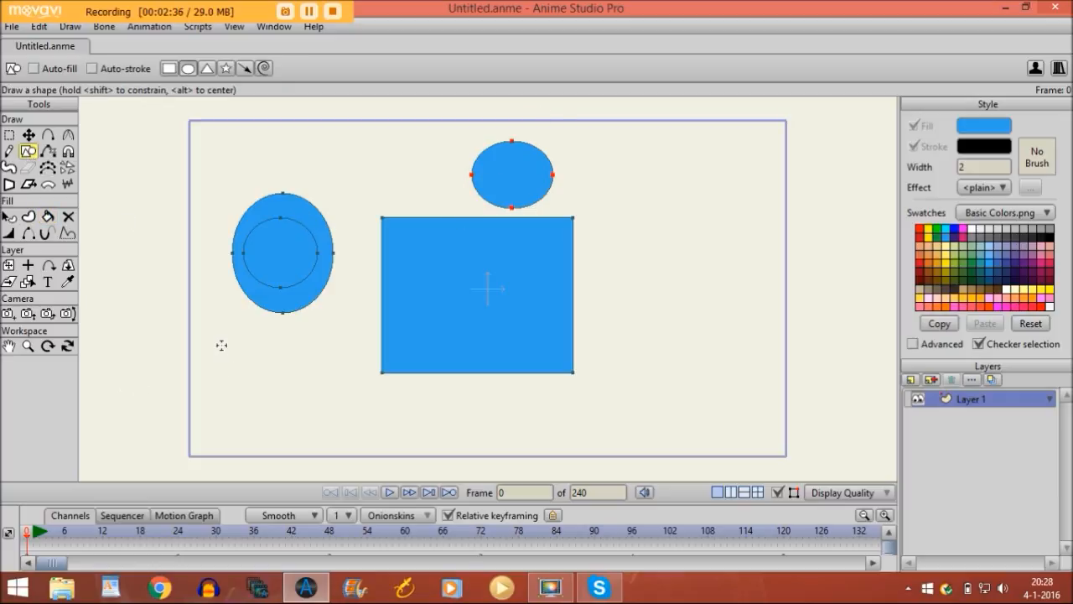
{"action": "mouse_move", "coordinate": [220, 347]}
{"action": "left_mouse_down"}
{"action": "mouse_move", "coordinate": [271, 445]}
{"action": "mouse_move", "coordinate": [309, 429]}
{"action": "left_mouse_up"}
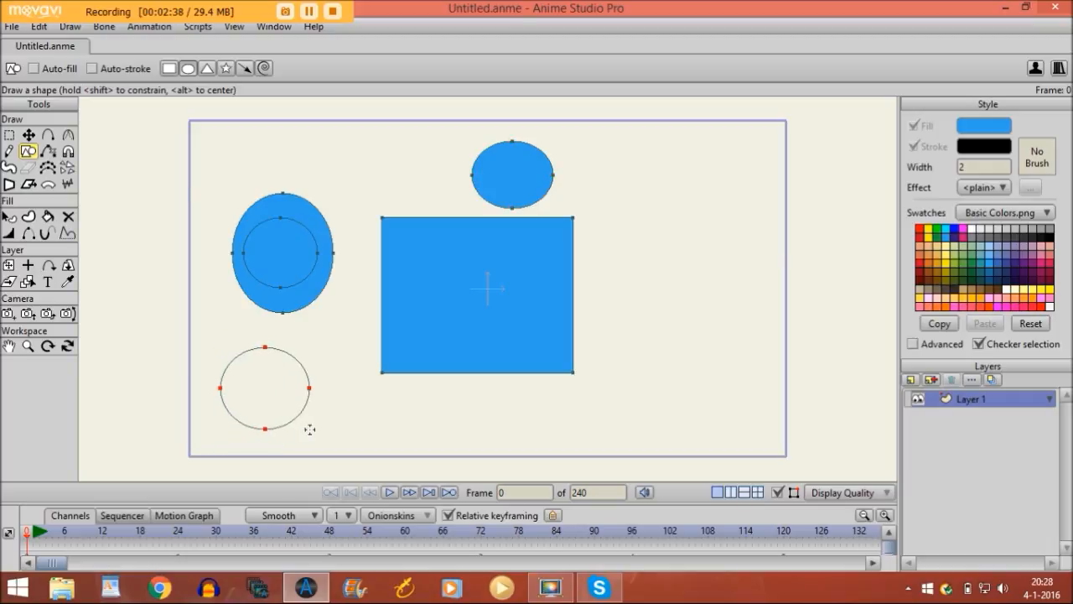
{"action": "mouse_move", "coordinate": [265, 337]}
{"action": "left_mouse_down"}
{"action": "mouse_move", "coordinate": [329, 412]}
{"action": "mouse_move", "coordinate": [342, 411]}
{"action": "left_mouse_up"}
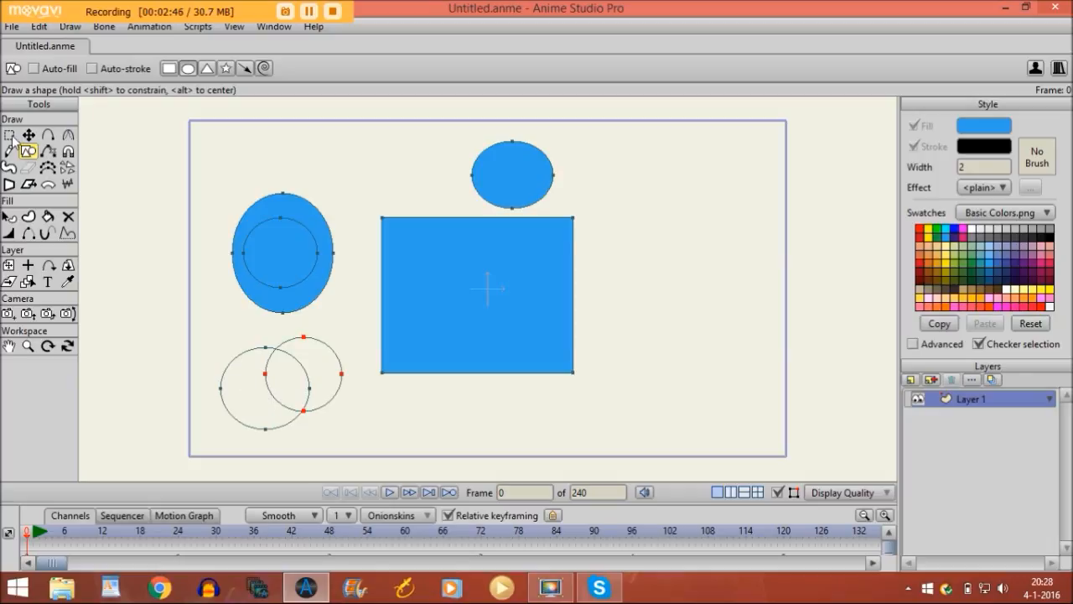
{"action": "left_click", "coordinate": [48, 218]}
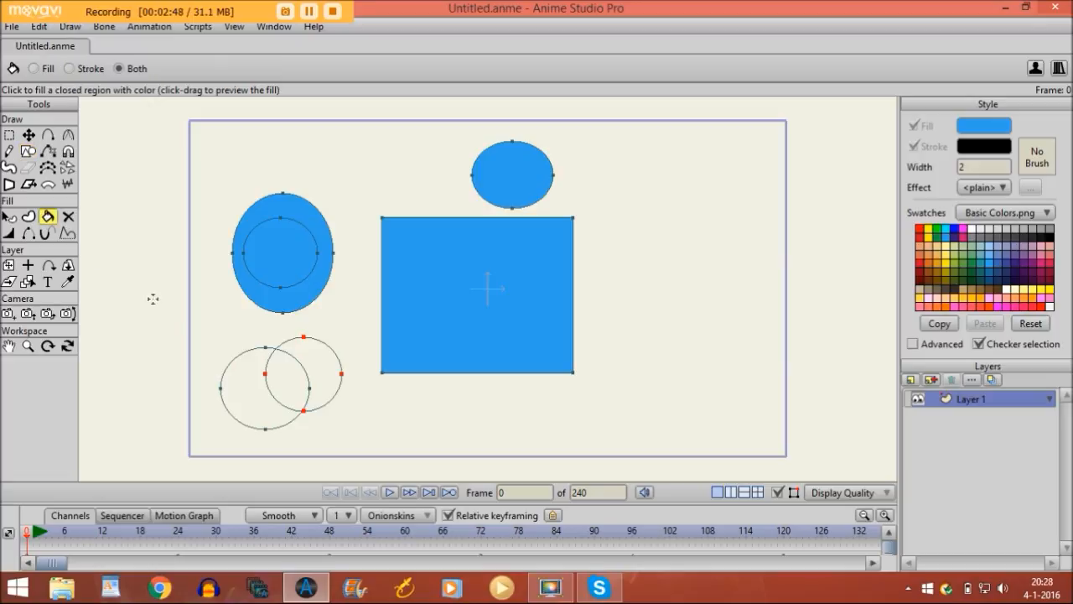
{"action": "left_click", "coordinate": [244, 377]}
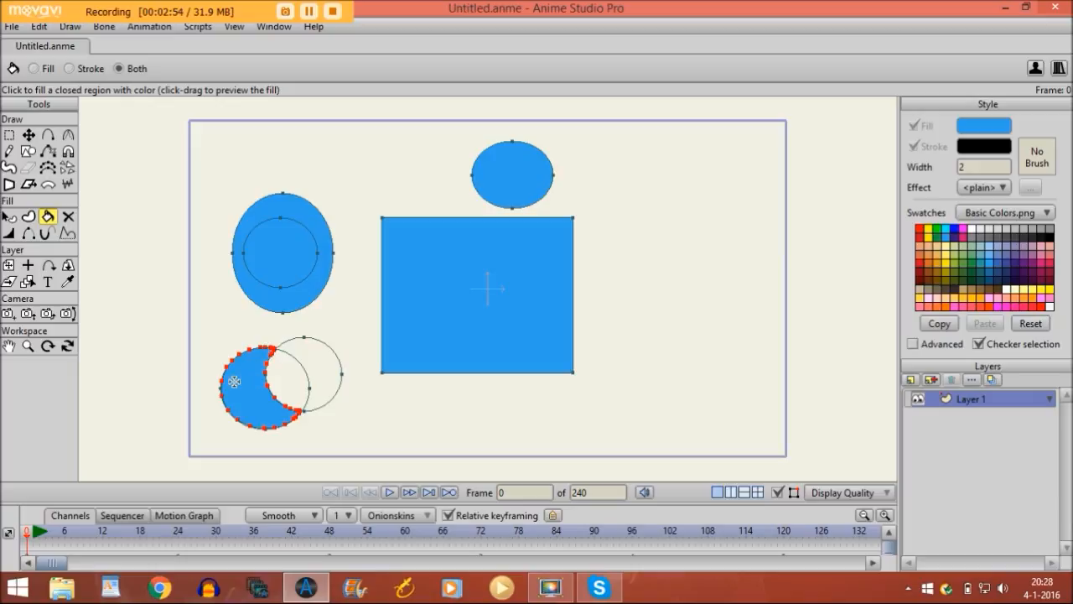
Delete everything except the blue crescent by inverting the selection
{"action": "left_click", "coordinate": [40, 26]}
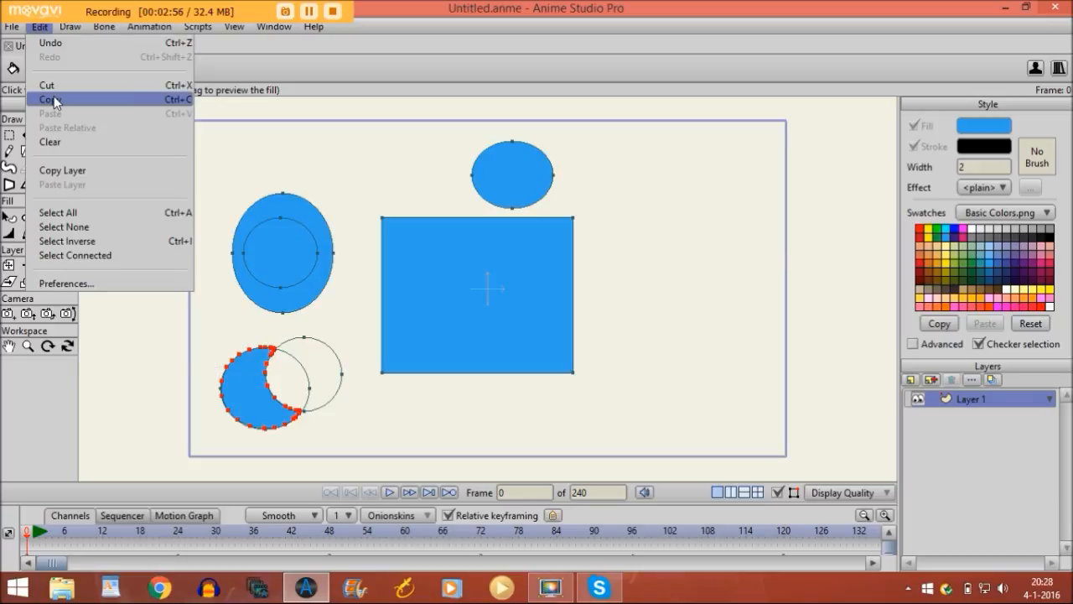
{"action": "left_click", "coordinate": [65, 243]}
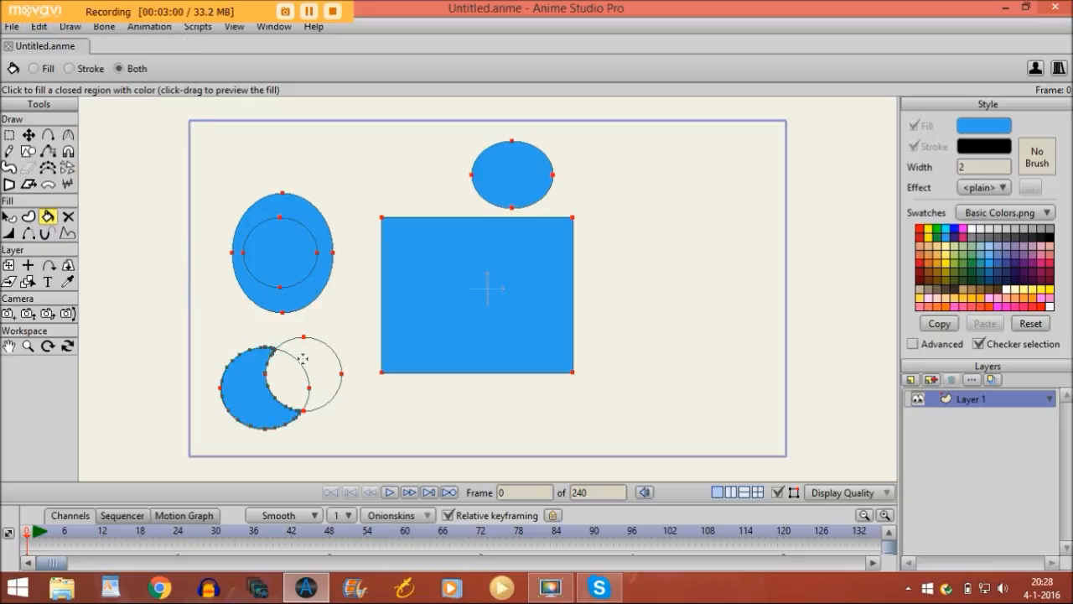
{"action": "key", "text": "Delete"}
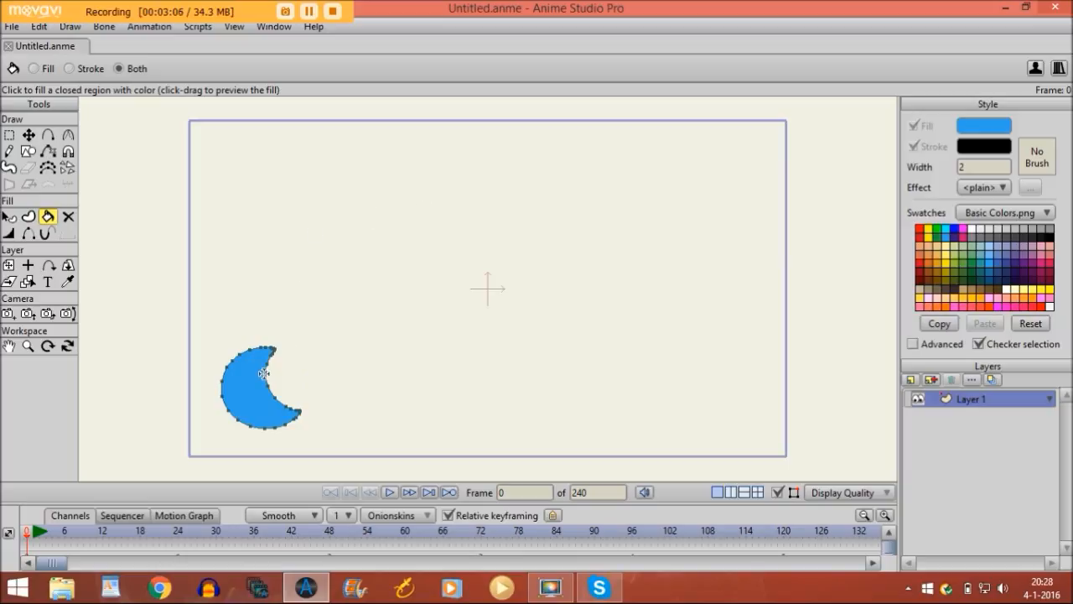
Move the whole crescent close to the canvas centre, to about X -0.33, Y 0.10, with Transform Points
{"action": "left_click", "coordinate": [29, 137]}
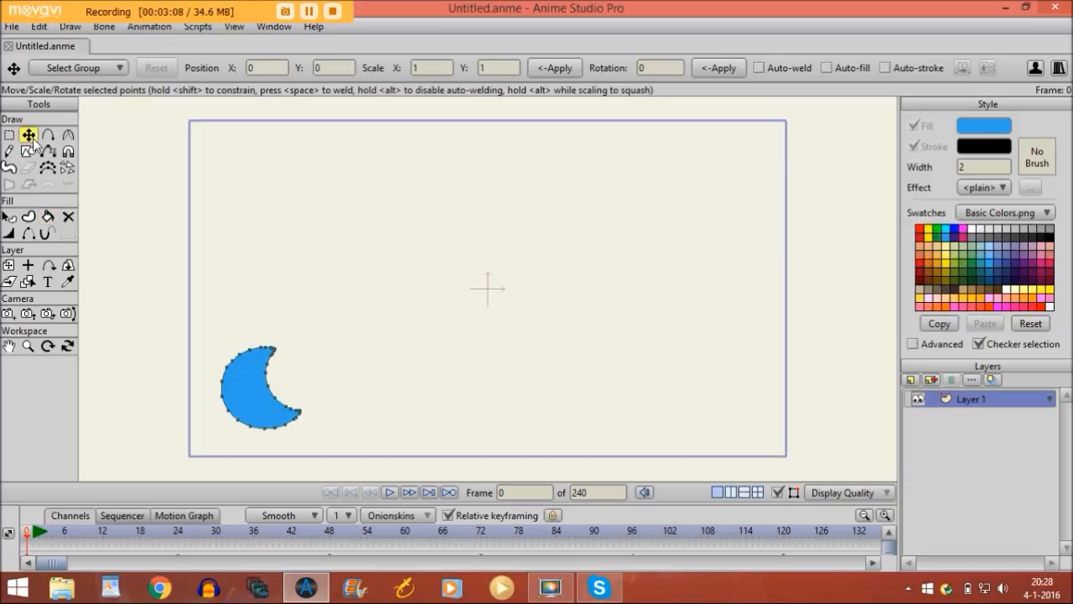
{"action": "left_click", "coordinate": [257, 397]}
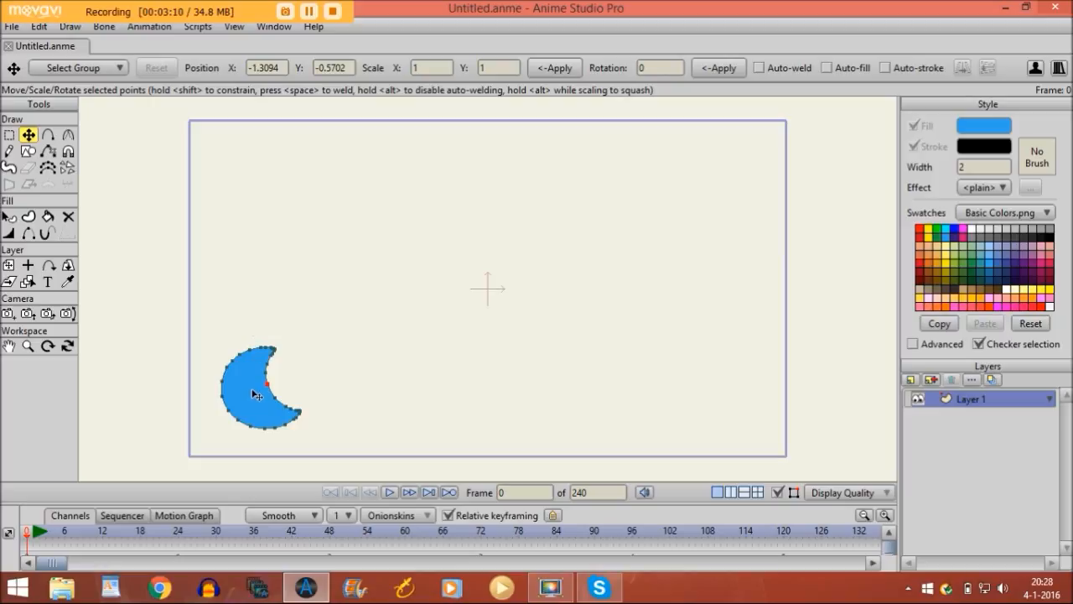
{"action": "key", "text": "ctrl+a"}
{"action": "left_click_drag", "start_coordinate": [269, 386], "coordinate": [429, 272]}
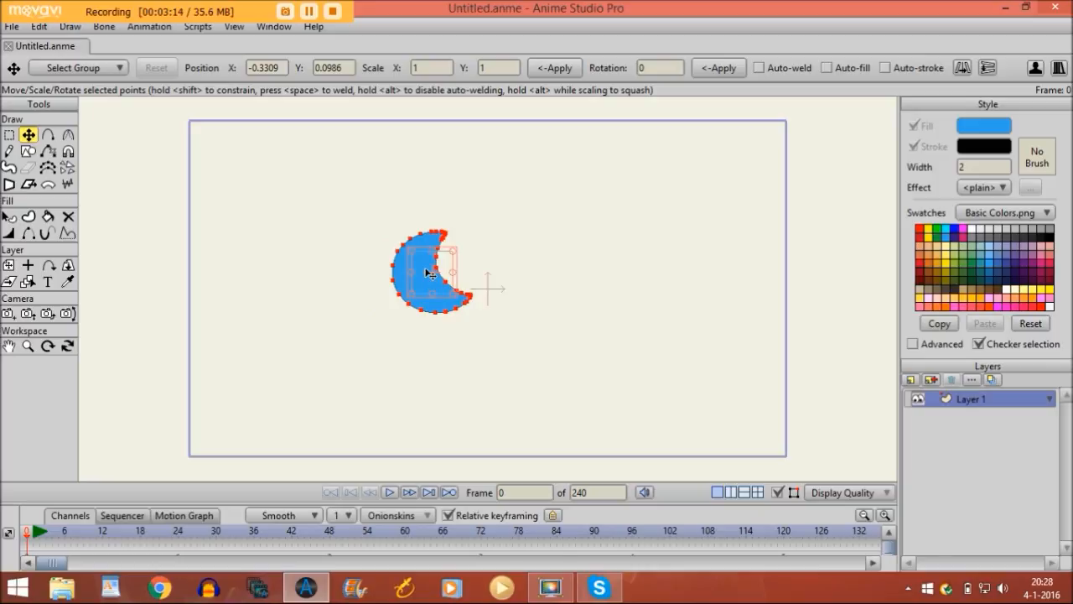
Hide the crescent's construction points and show them again
{"action": "left_click", "coordinate": [779, 494]}
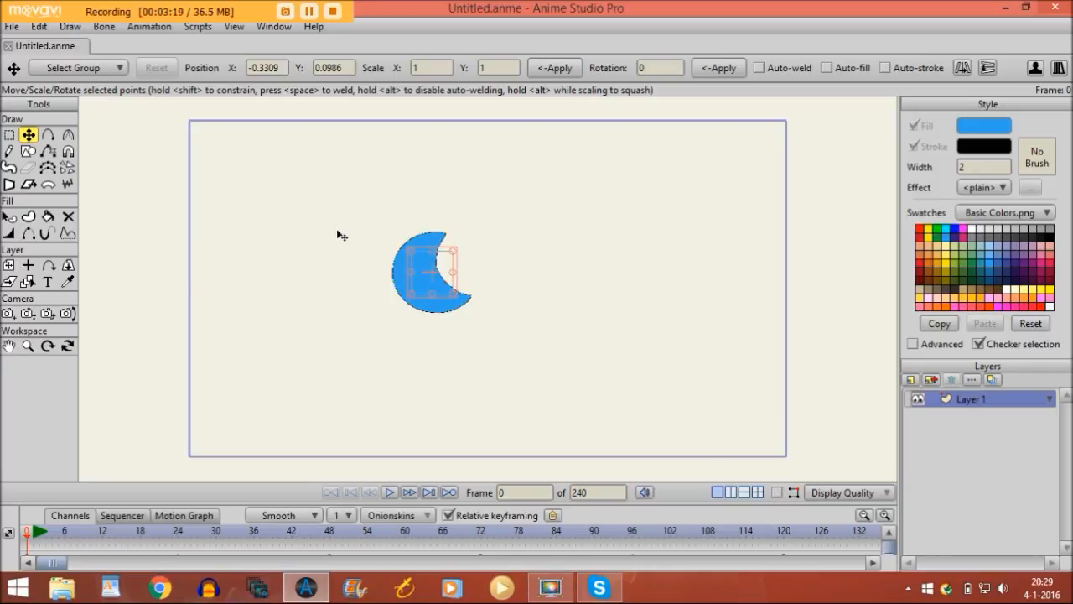
{"action": "left_click", "coordinate": [778, 493]}
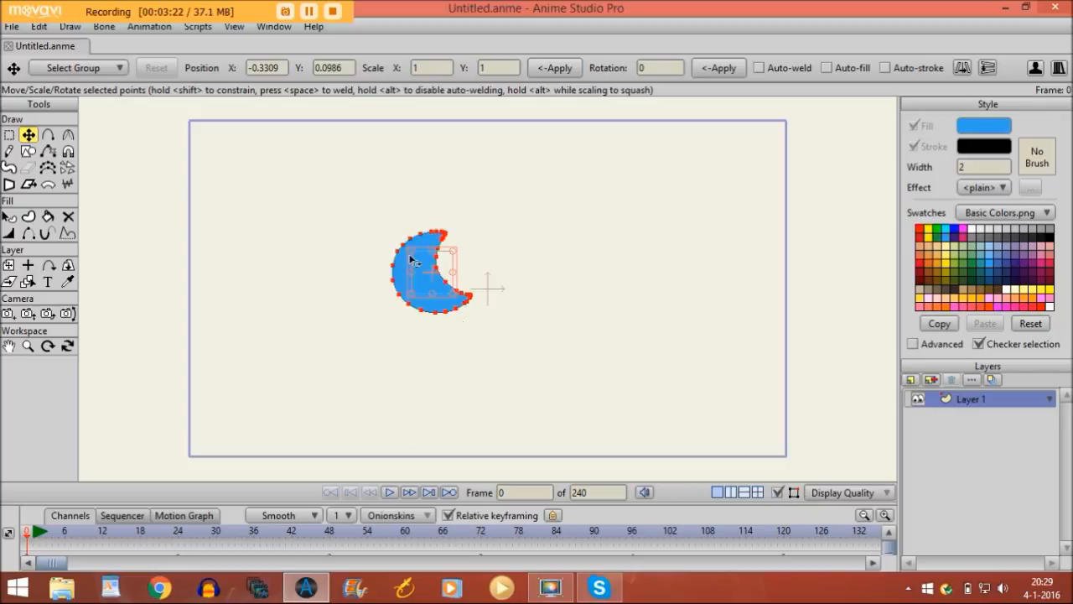
Remove the crescent's fill with Delete Shape while keeping its outline points, and undo the deletion
{"action": "left_click", "coordinate": [69, 221]}
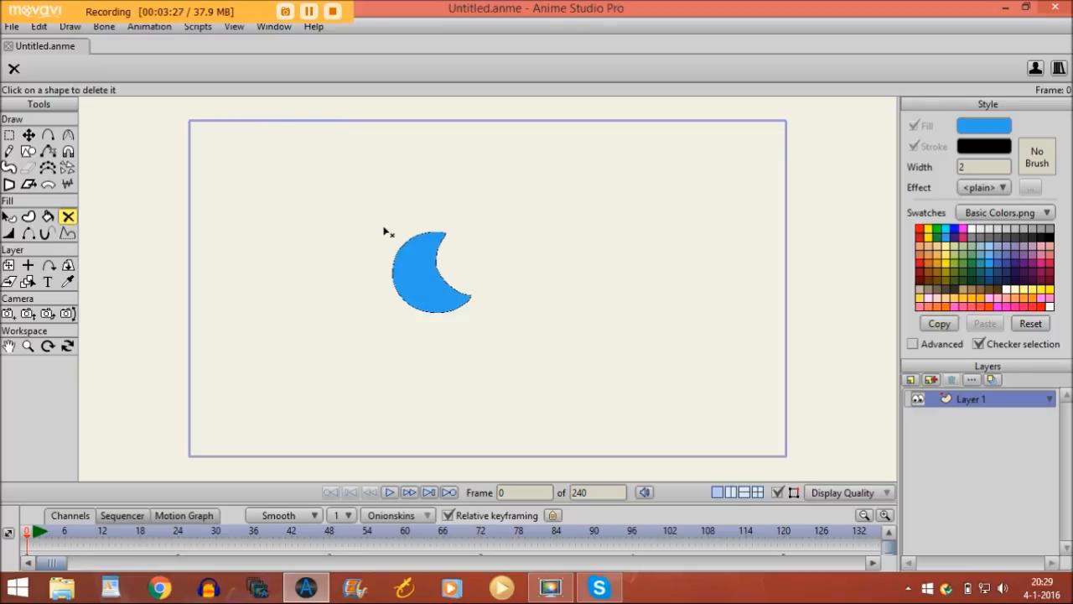
{"action": "left_click", "coordinate": [411, 263]}
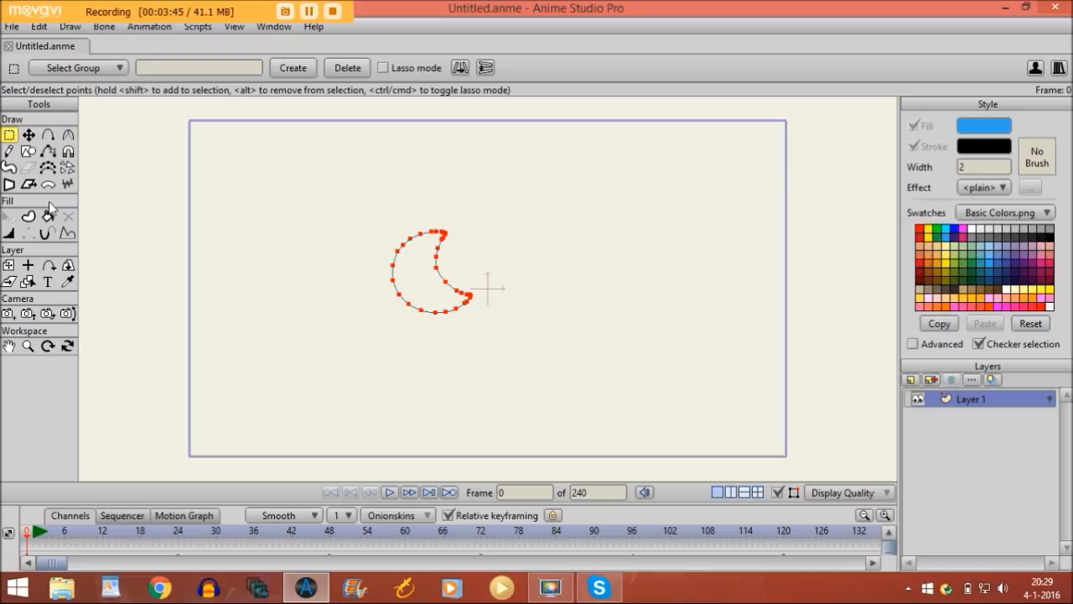
{"action": "key", "text": "ctrl+z"}
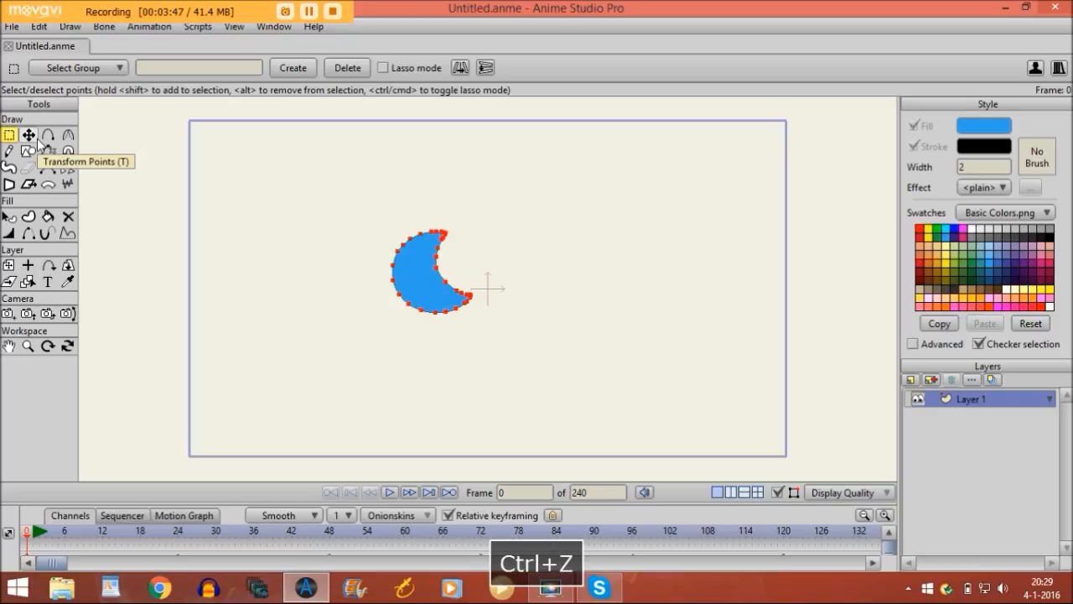
Widen the crescent's stroke at a single point on its outer edge to about 388 percent with the Line Width tool
{"action": "left_click", "coordinate": [10, 234]}
{"action": "key", "text": "ctrl+z"}
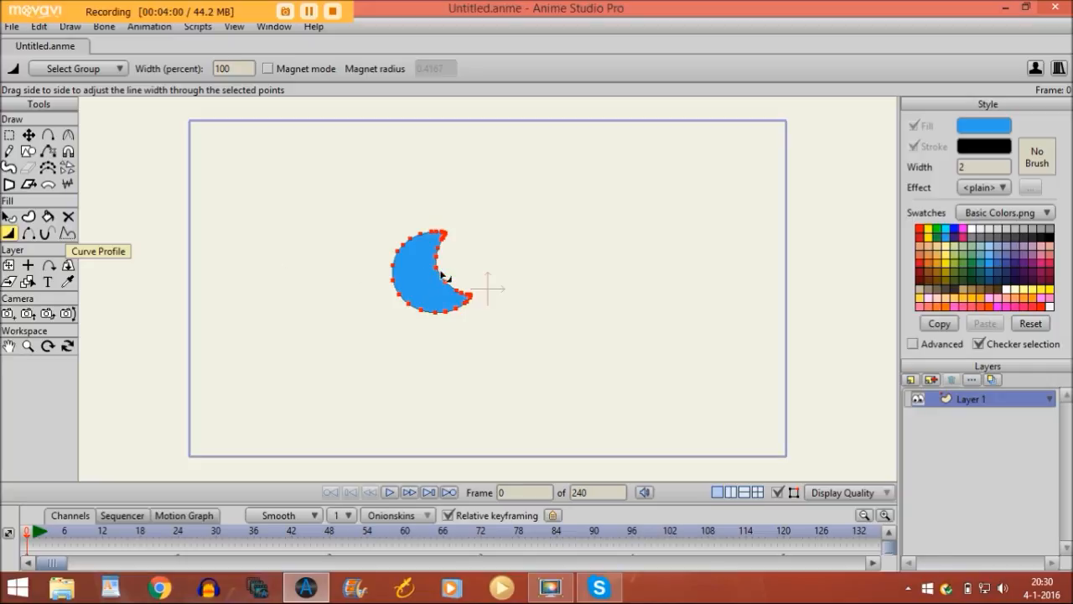
{"action": "left_click", "coordinate": [28, 345]}
{"action": "left_click_drag", "start_coordinate": [383, 250], "coordinate": [1066, 348]}
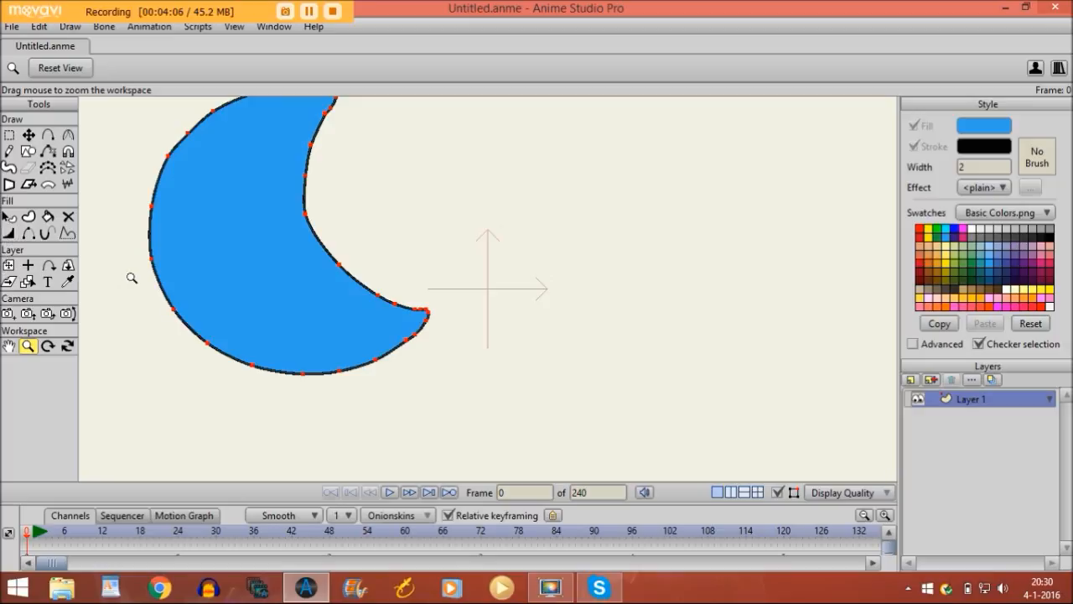
{"action": "left_click", "coordinate": [9, 232]}
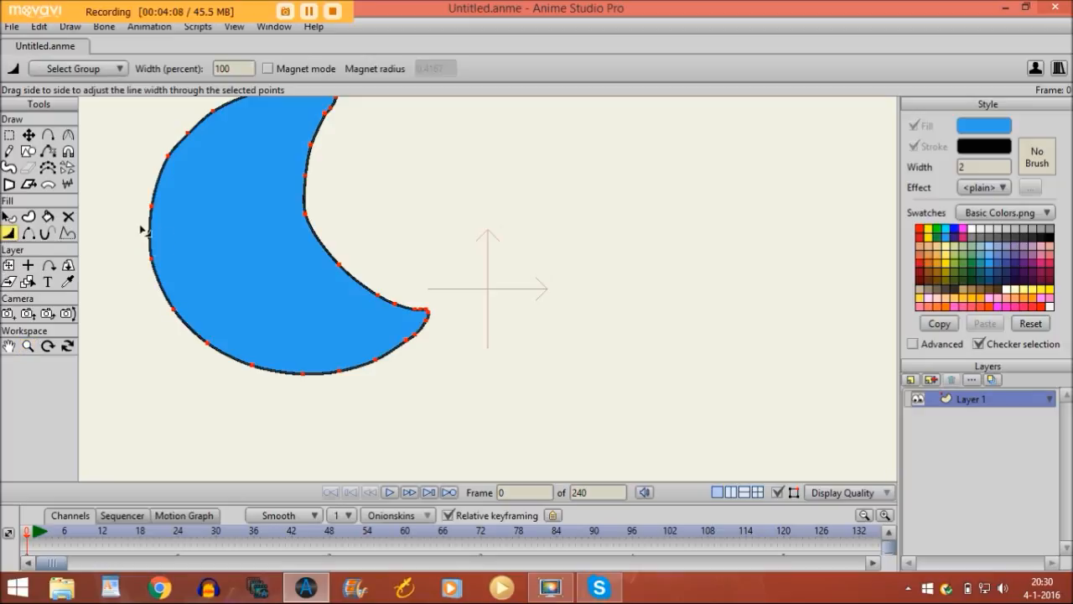
{"action": "left_click", "coordinate": [27, 135]}
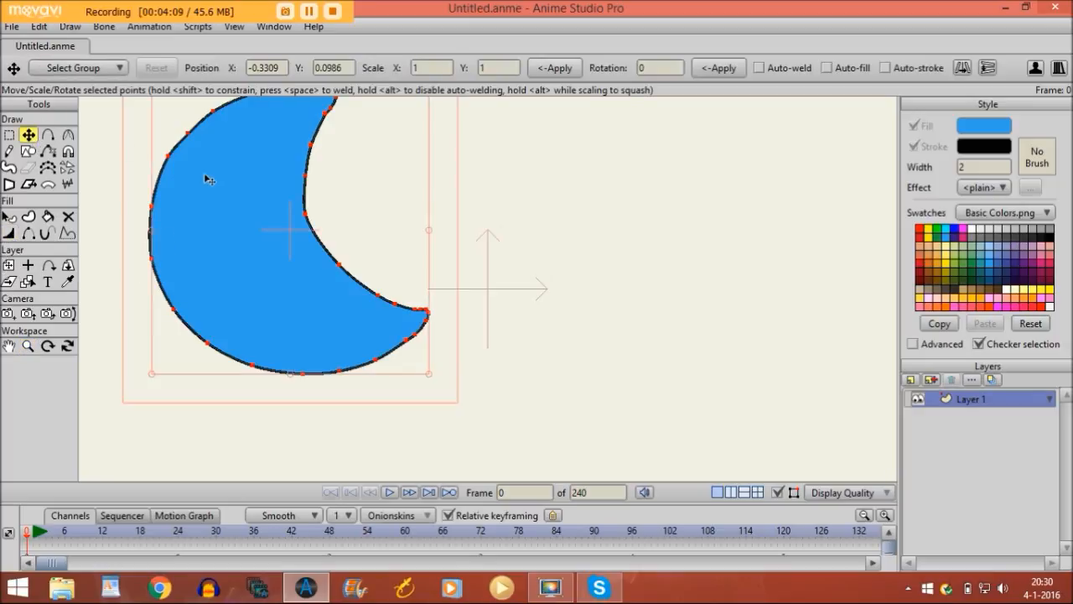
{"action": "left_click", "coordinate": [152, 212]}
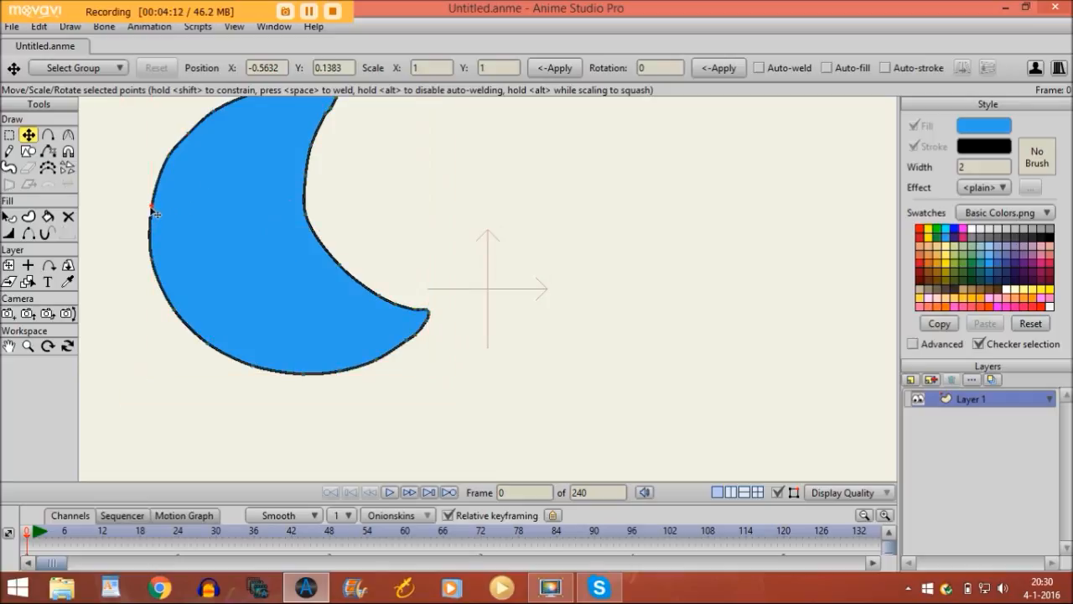
{"action": "left_click", "coordinate": [8, 233]}
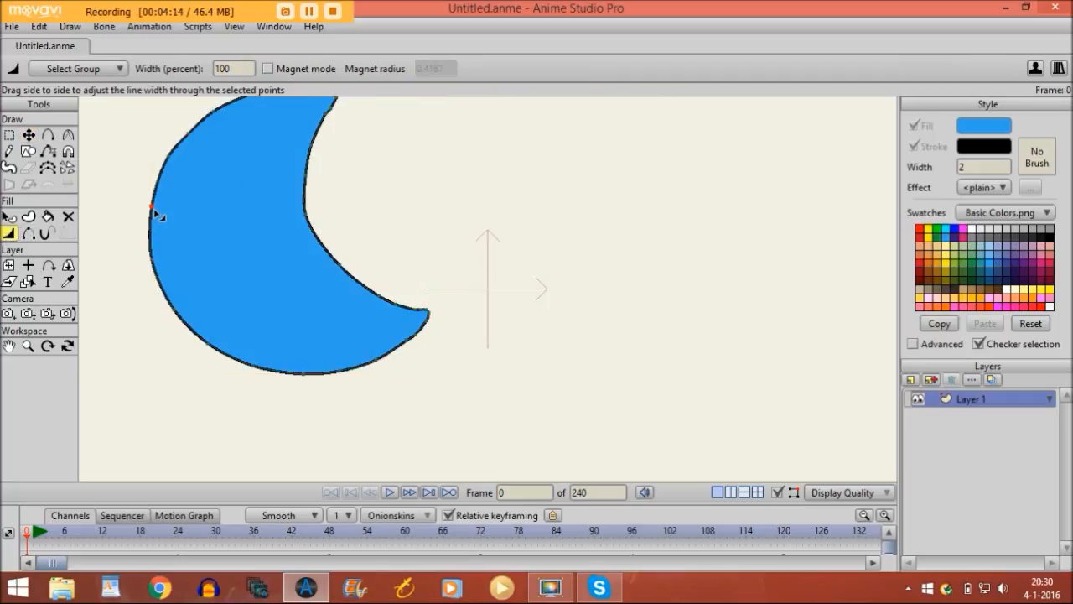
{"action": "mouse_move", "coordinate": [155, 212]}
{"action": "left_mouse_down"}
{"action": "mouse_move", "coordinate": [231, 254]}
{"action": "mouse_move", "coordinate": [268, 254]}
{"action": "left_mouse_up"}
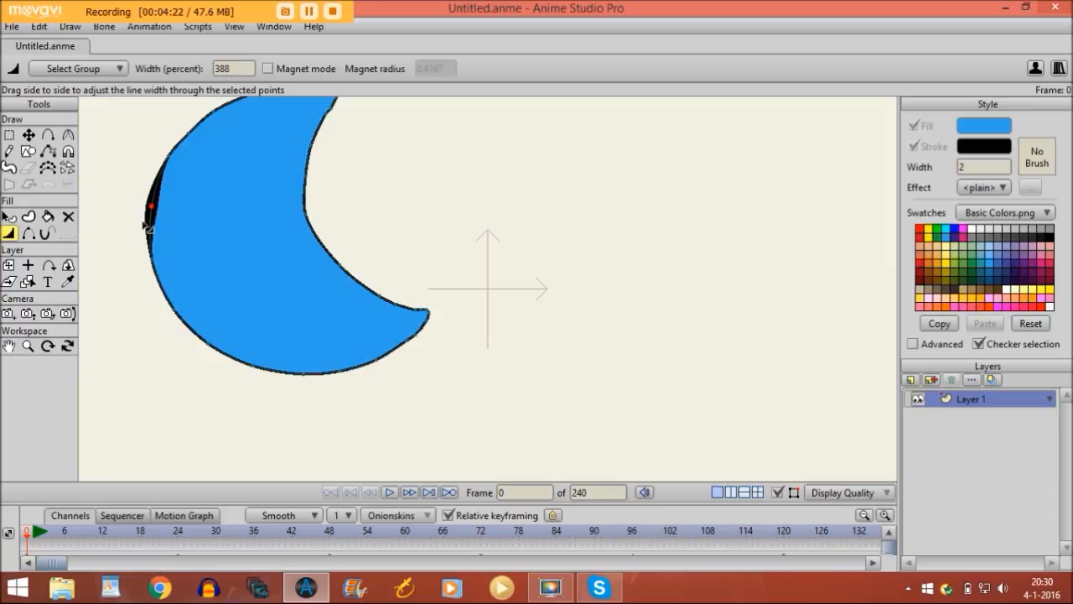
Thicken the stroke of all crescent points to about 244 percent and hide one edge segment on the inner curve
{"action": "left_click", "coordinate": [28, 135]}
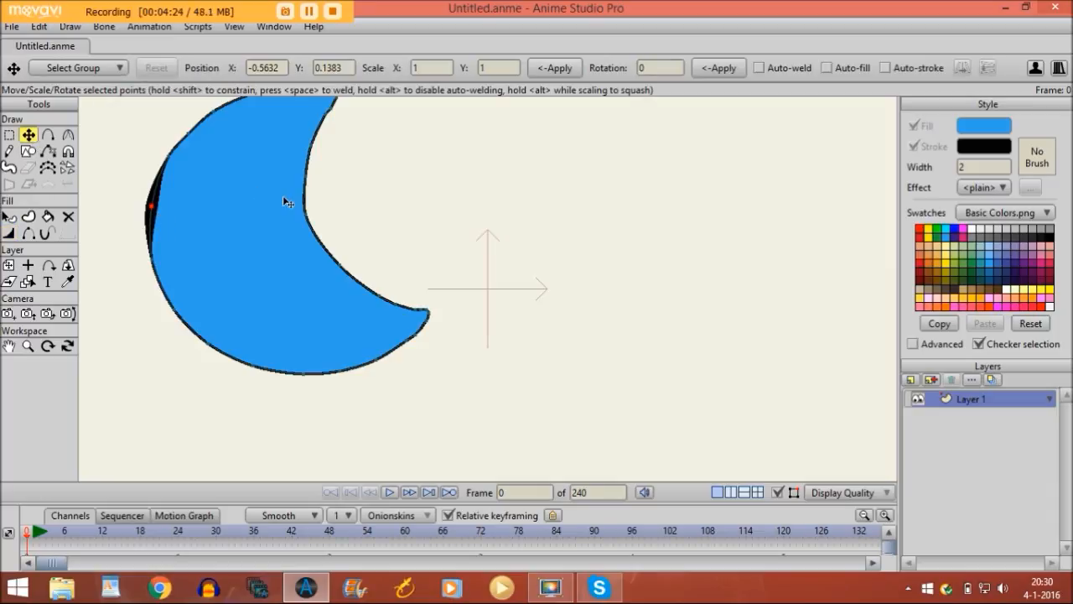
{"action": "key", "text": "ctrl+a"}
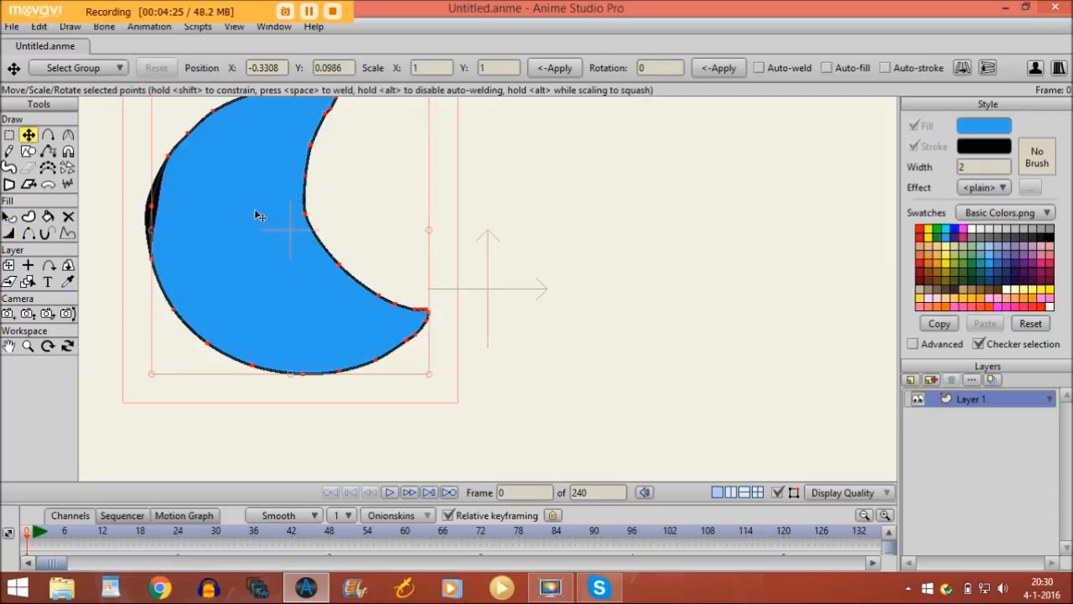
{"action": "left_click", "coordinate": [10, 233]}
{"action": "left_click_drag", "start_coordinate": [226, 222], "coordinate": [282, 259]}
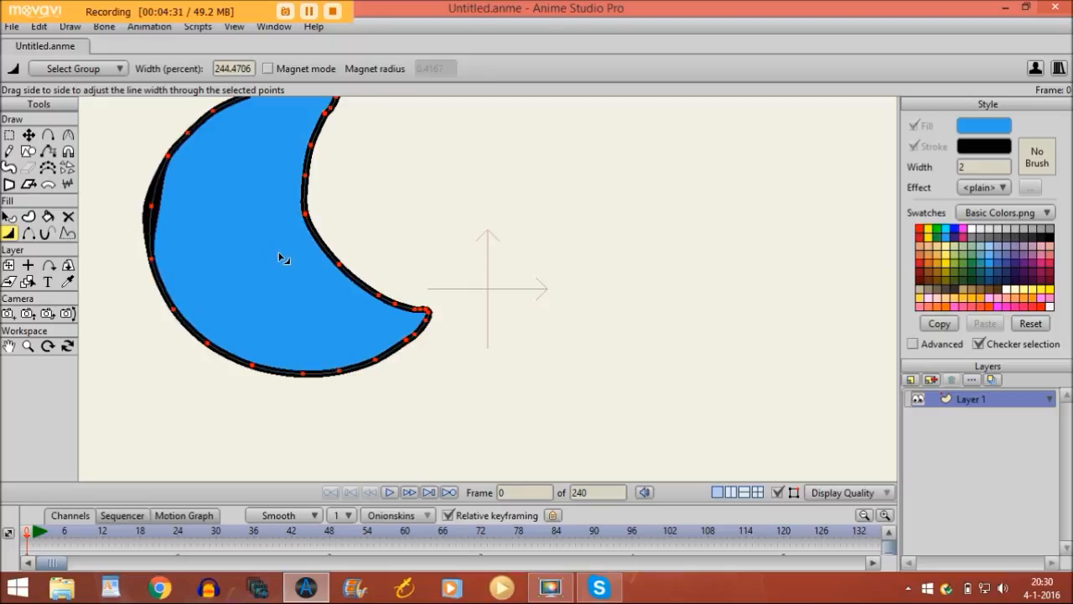
{"action": "left_click", "coordinate": [31, 235]}
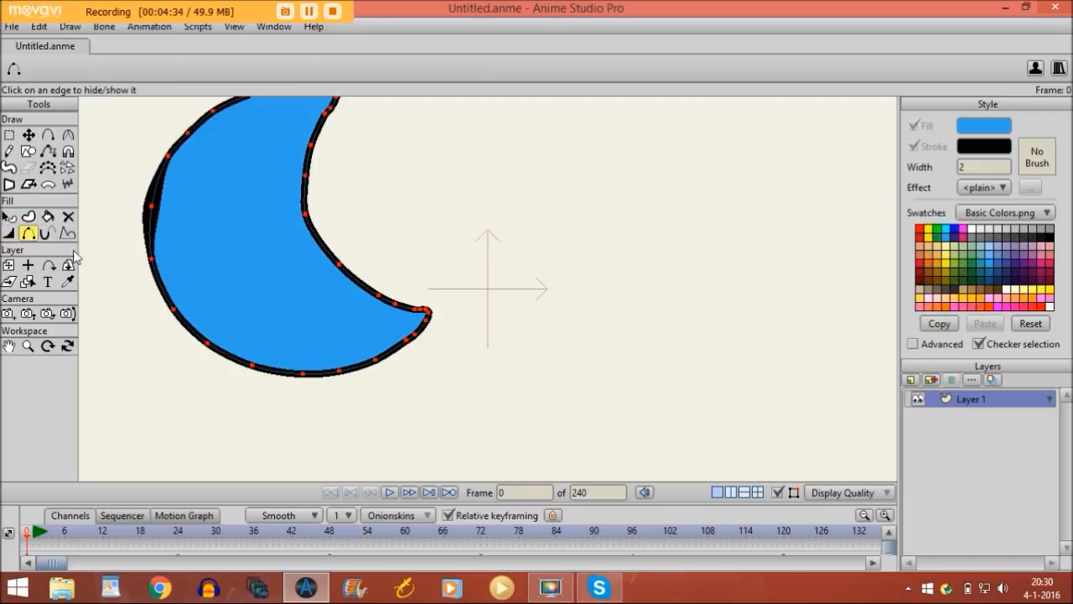
{"action": "left_click", "coordinate": [315, 240]}
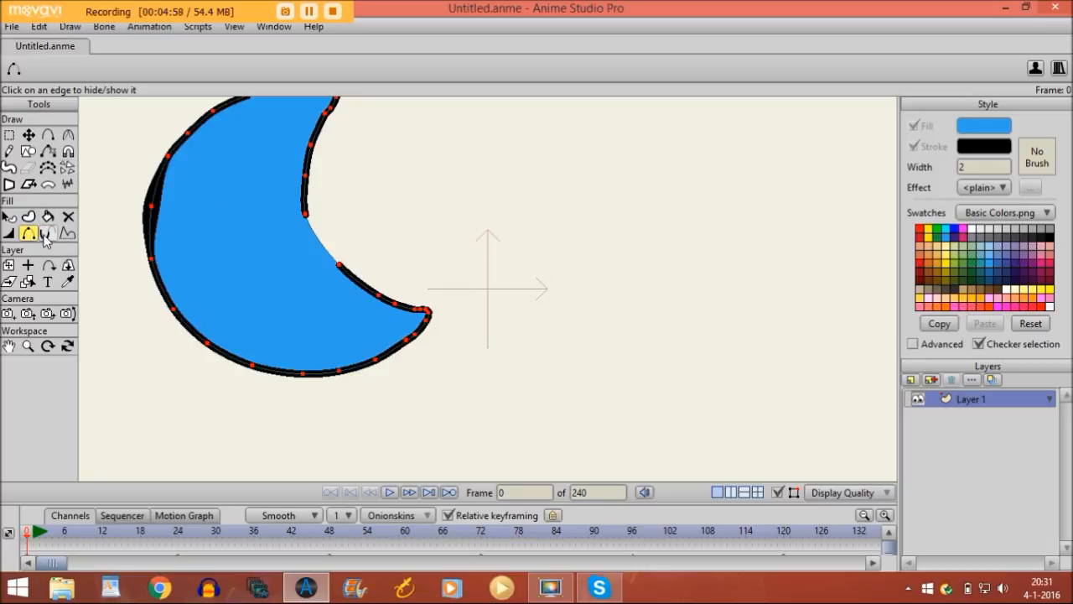
Reduce the crescent's stroke exposure to an end percentage of about 52 and extend it back to about 94
{"action": "left_click", "coordinate": [46, 236]}
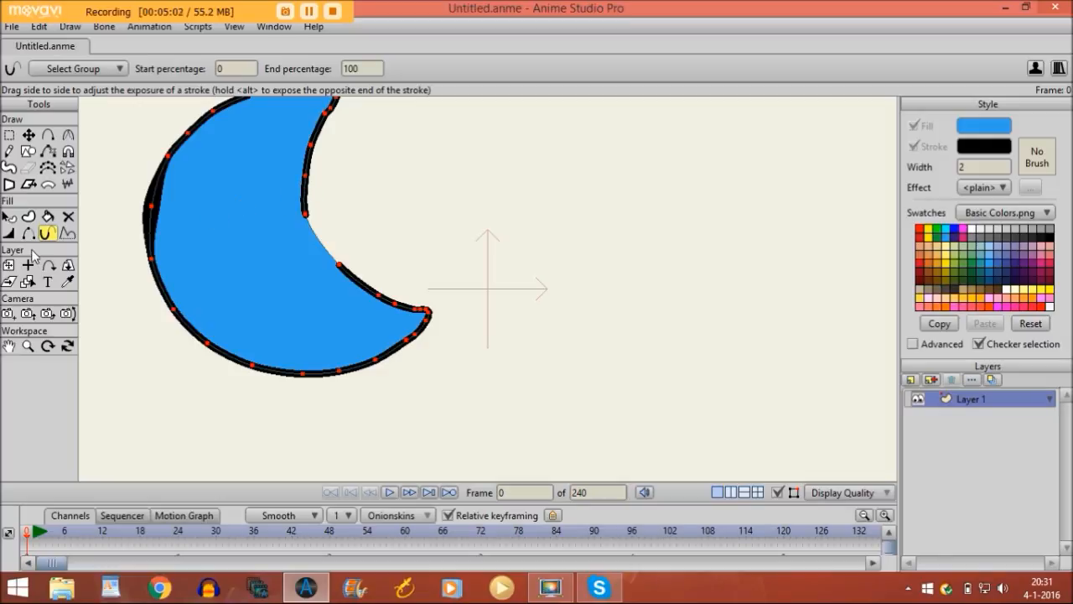
{"action": "left_click_drag", "start_coordinate": [297, 221], "coordinate": [82, 243]}
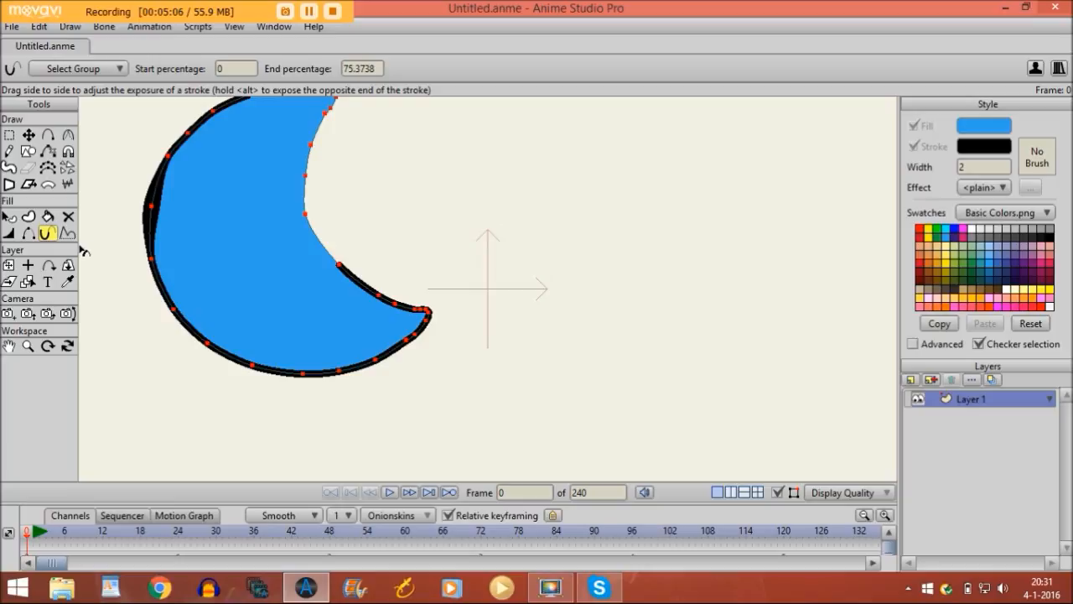
{"action": "mouse_move", "coordinate": [280, 260]}
{"action": "left_mouse_down"}
{"action": "mouse_move", "coordinate": [237, 277]}
{"action": "mouse_move", "coordinate": [99, 287]}
{"action": "left_mouse_up"}
{"action": "left_click_drag", "start_coordinate": [276, 314], "coordinate": [79, 311]}
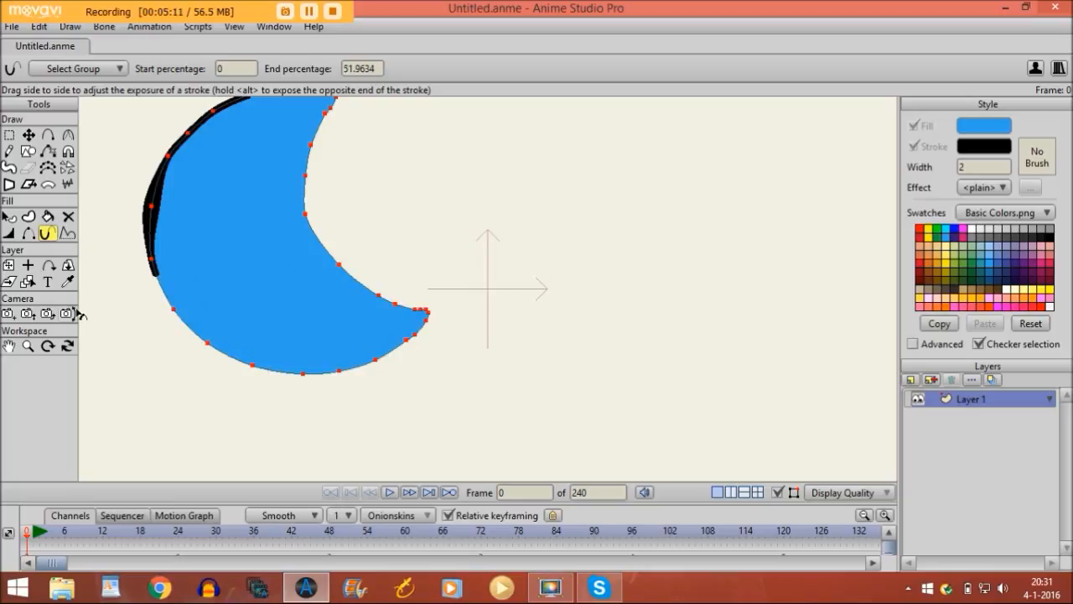
{"action": "mouse_move", "coordinate": [314, 236]}
{"action": "left_mouse_down"}
{"action": "mouse_move", "coordinate": [205, 242]}
{"action": "mouse_move", "coordinate": [702, 257]}
{"action": "mouse_move", "coordinate": [415, 265]}
{"action": "mouse_move", "coordinate": [536, 271]}
{"action": "left_mouse_up"}
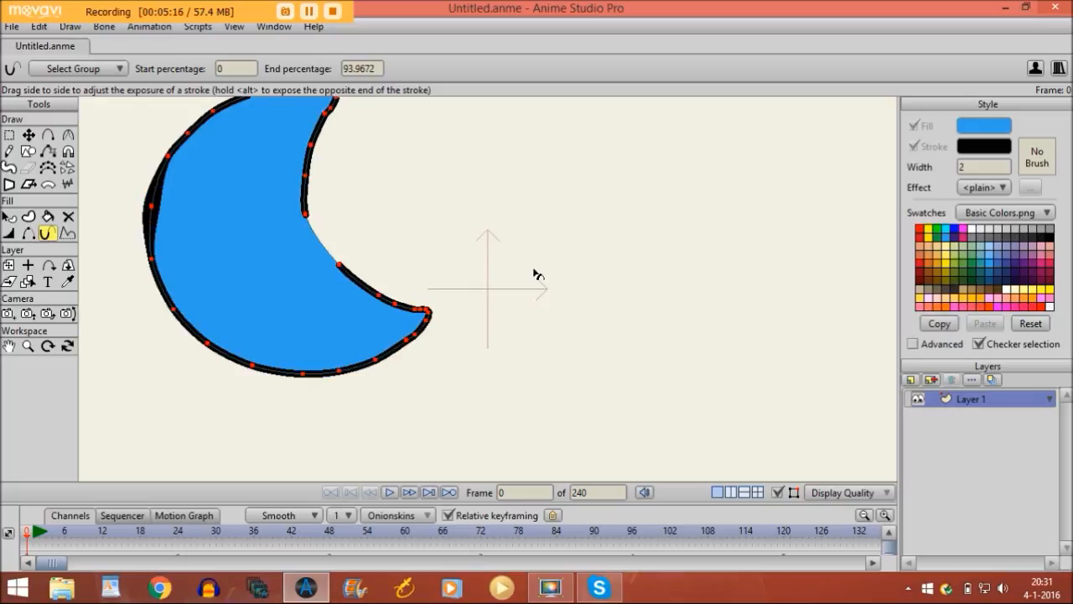
Delete the whole crescent from the canvas
{"action": "left_click", "coordinate": [36, 346]}
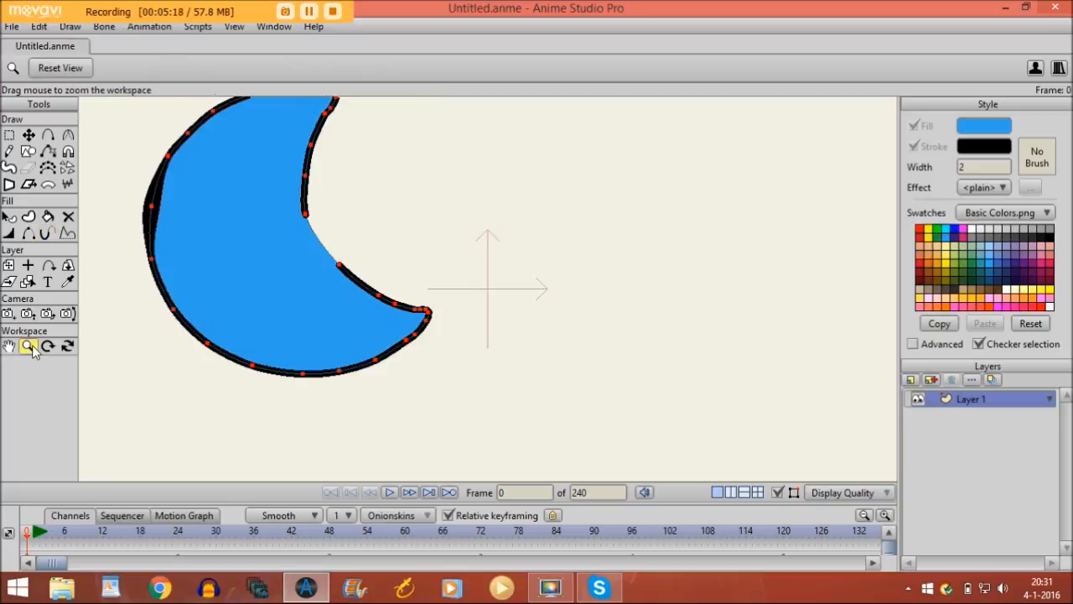
{"action": "left_click_drag", "start_coordinate": [403, 269], "coordinate": [325, 240]}
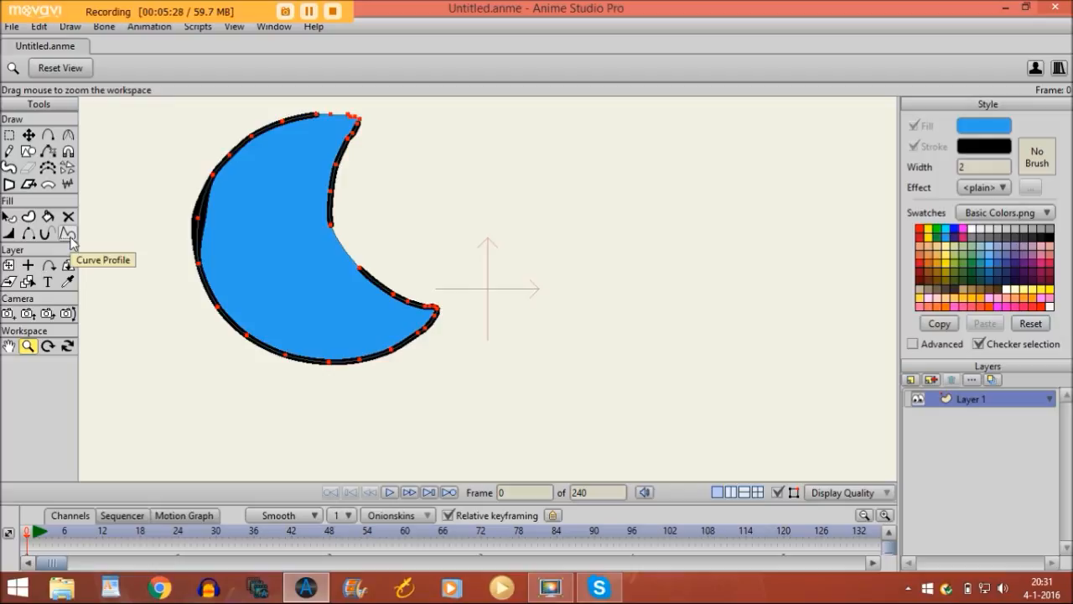
{"action": "left_click", "coordinate": [28, 135]}
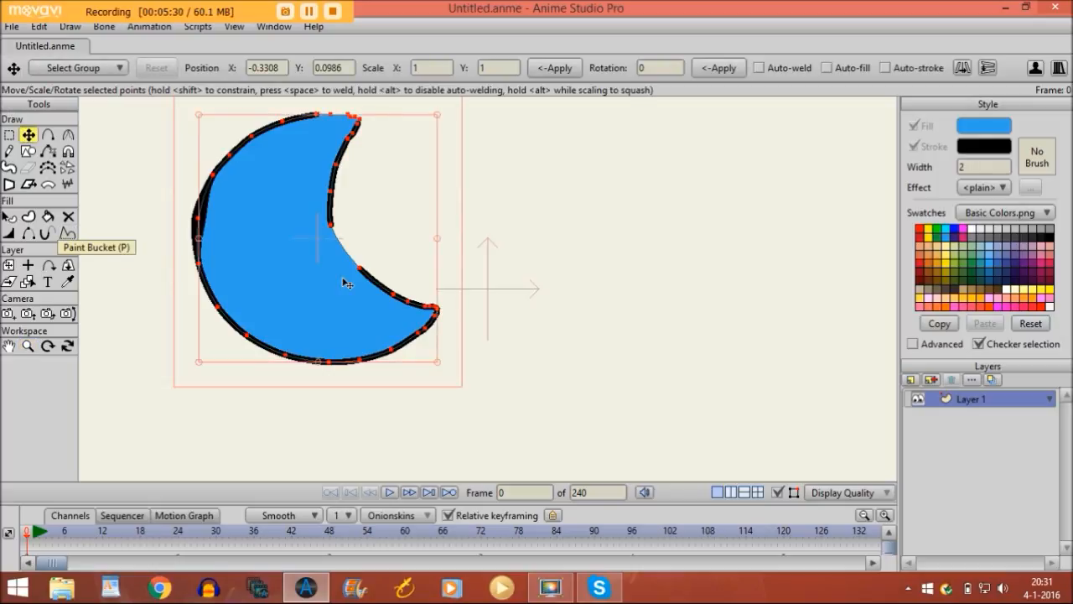
{"action": "key", "text": "Delete"}
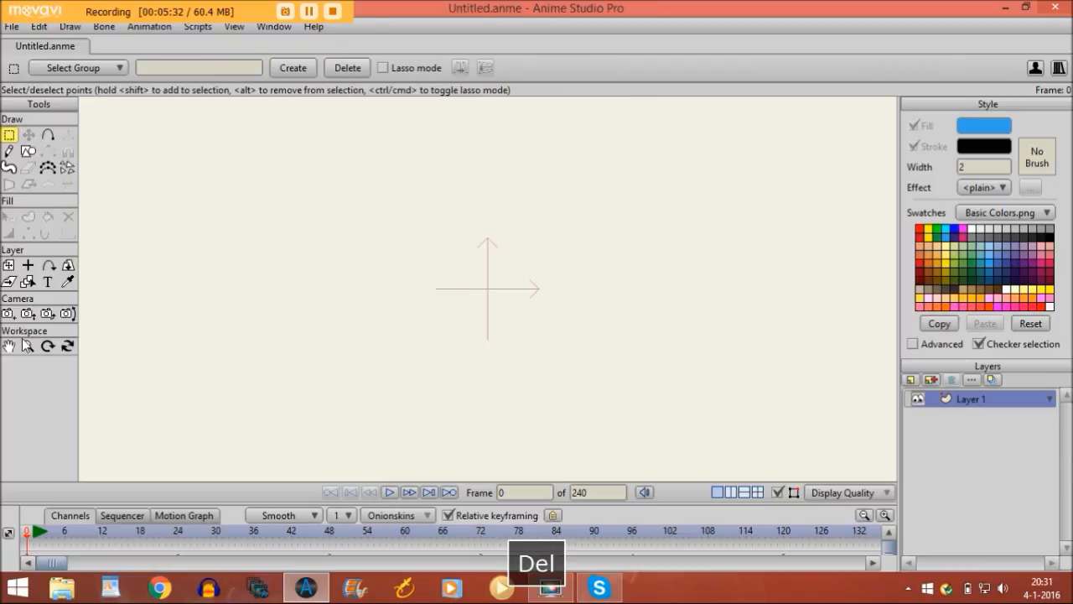
Draw a large circle near the canvas centre with Auto-fill and Auto-stroke enabled
{"action": "left_click", "coordinate": [27, 152]}
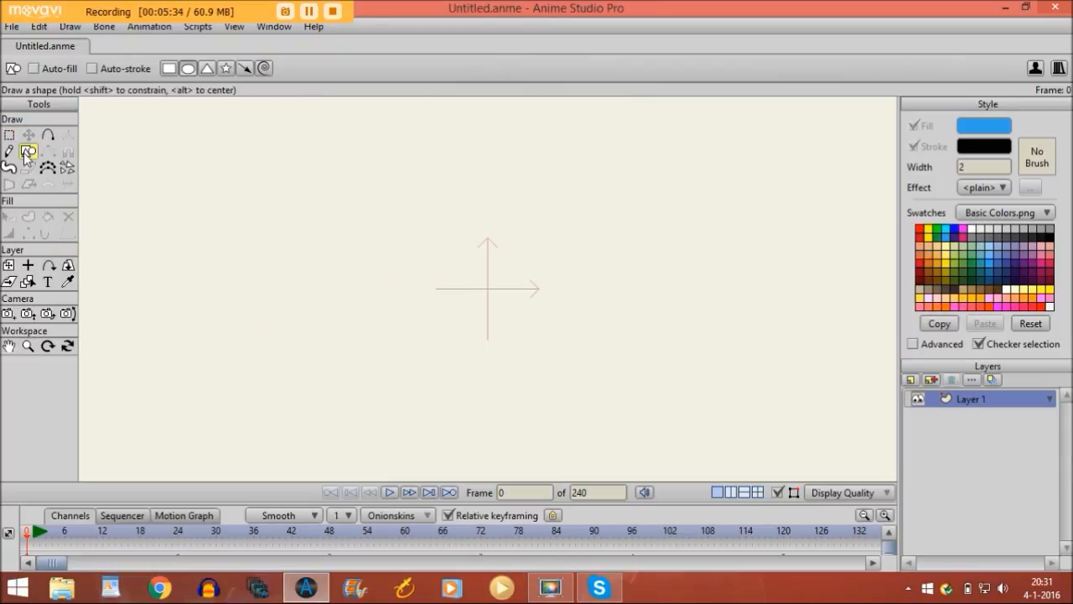
{"action": "left_click", "coordinate": [92, 68]}
{"action": "left_click_drag", "start_coordinate": [426, 170], "coordinate": [650, 391]}
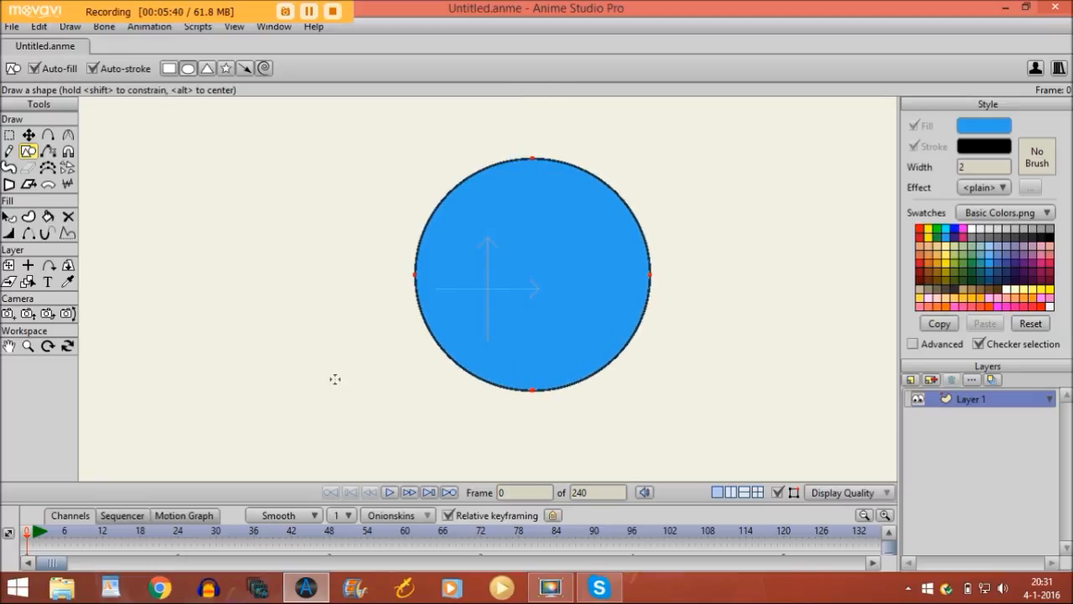
Draw an open wavy line with three humps beside the circle using Add Point
{"action": "left_click", "coordinate": [49, 134]}
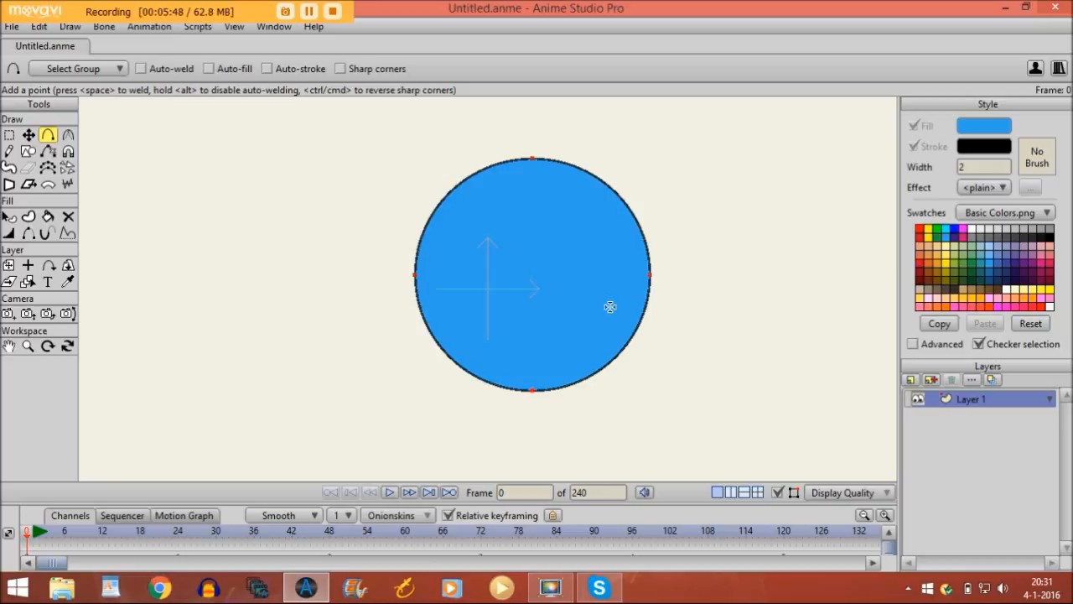
{"action": "left_click_drag", "start_coordinate": [205, 266], "coordinate": [217, 286]}
{"action": "left_click_drag", "start_coordinate": [216, 286], "coordinate": [285, 286]}
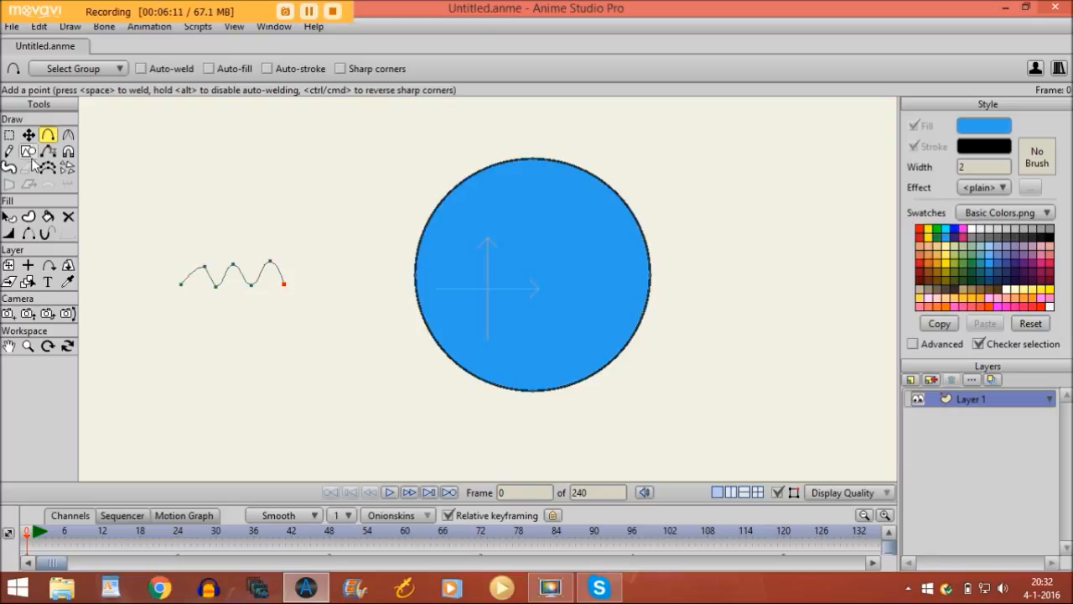
Apply the wavy line as a Curve Profile to the circle's outline with a repeat count of 16
{"action": "left_click", "coordinate": [28, 135]}
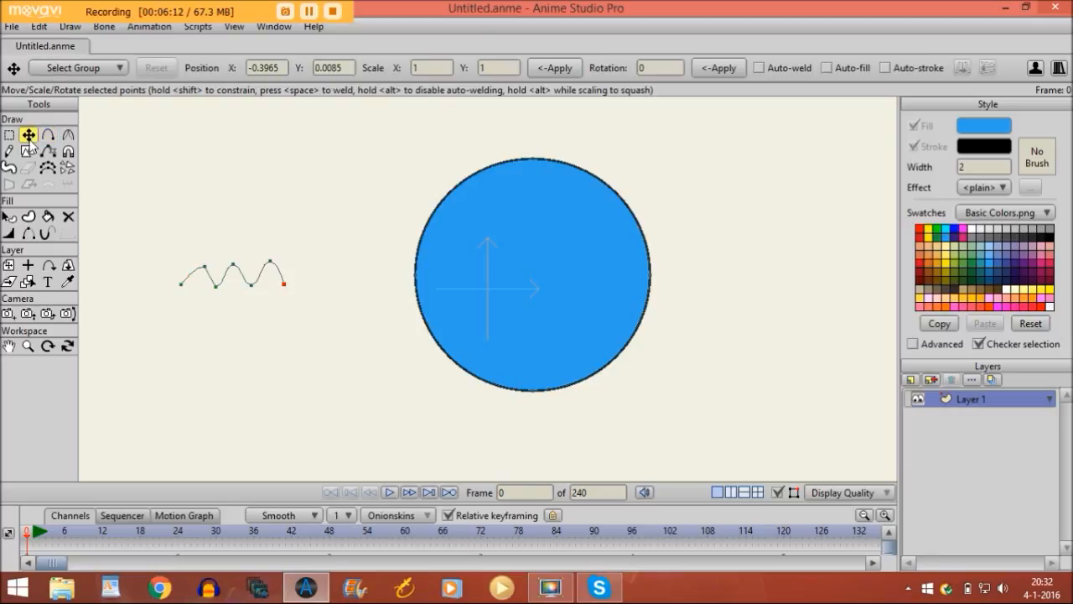
{"action": "left_click", "coordinate": [540, 234]}
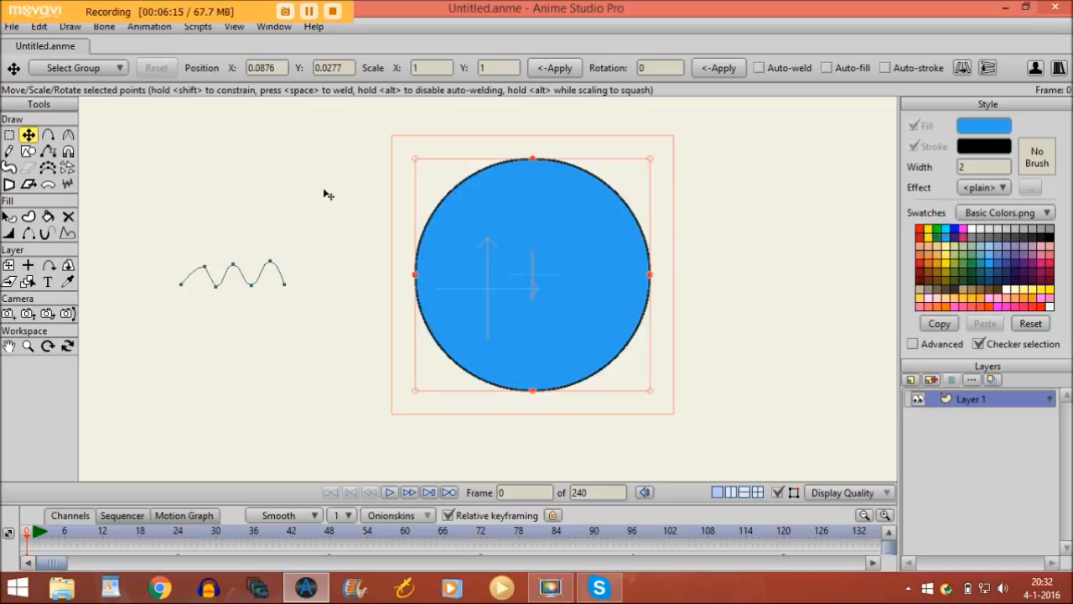
{"action": "left_click", "coordinate": [68, 234]}
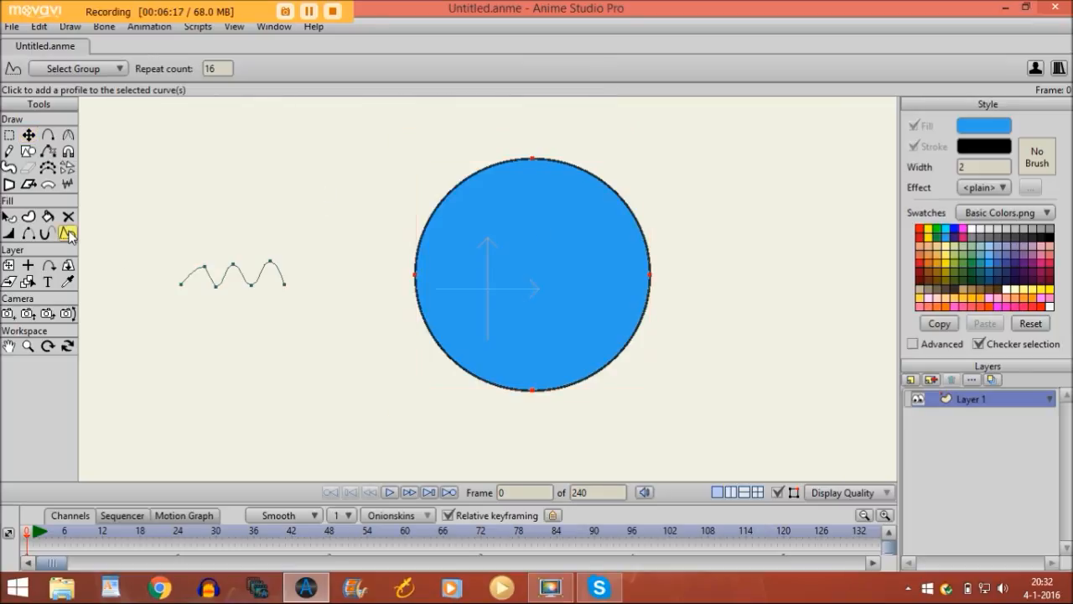
{"action": "left_click", "coordinate": [265, 272]}
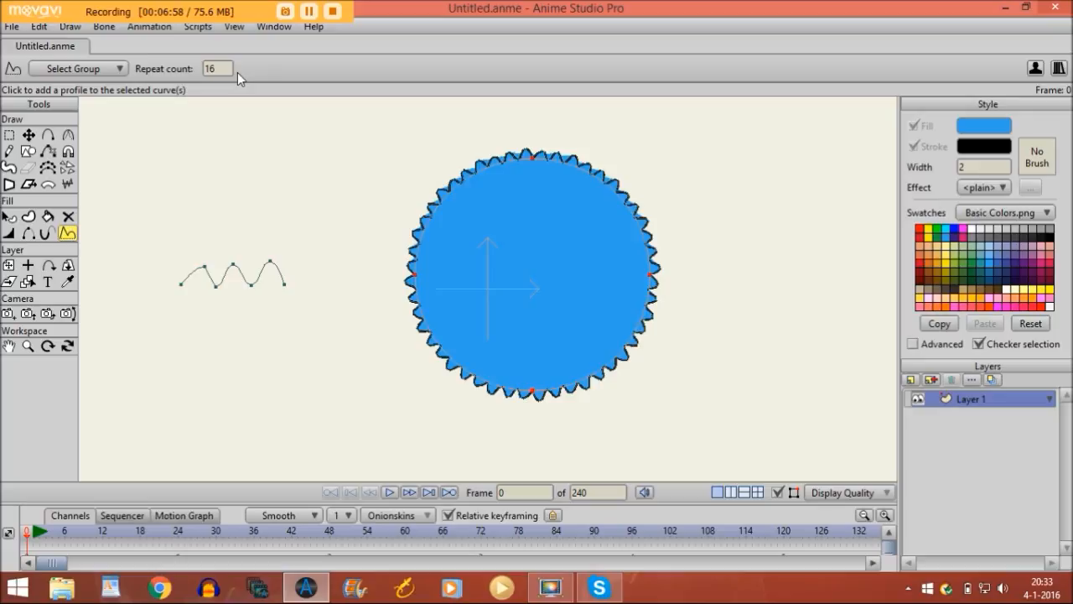
Set the circle's curve profile repeat count to 5
{"action": "left_click_drag", "start_coordinate": [221, 69], "coordinate": [179, 71]}
{"action": "type", "text": "5"}
{"action": "key", "text": "Return"}
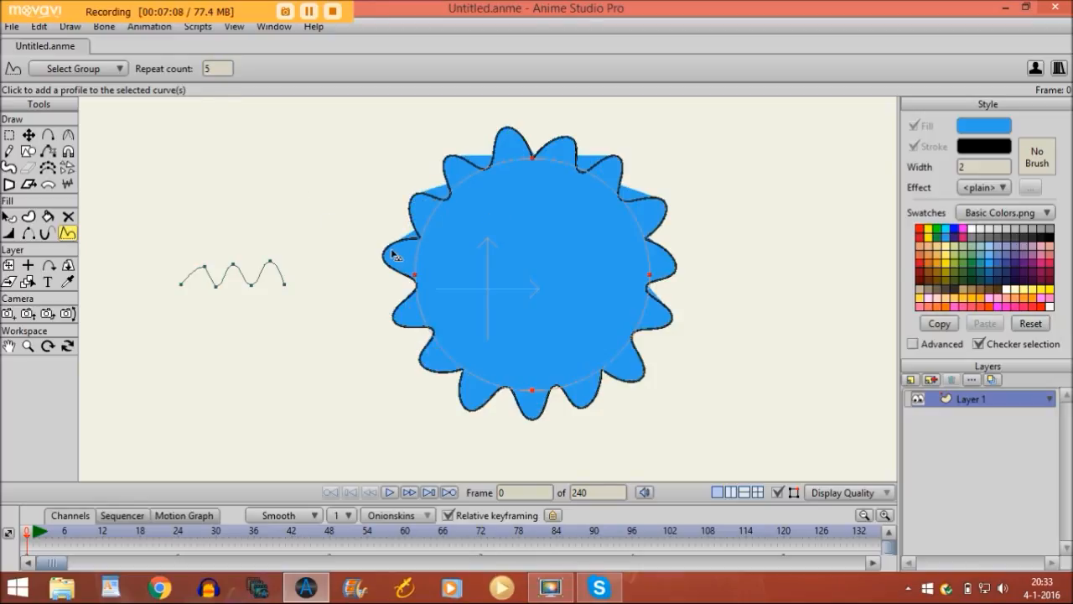
Set the circle's curve profile repeat count to 25
{"action": "double_click", "coordinate": [224, 70]}
{"action": "type", "text": "25"}
{"action": "key", "text": "Return"}
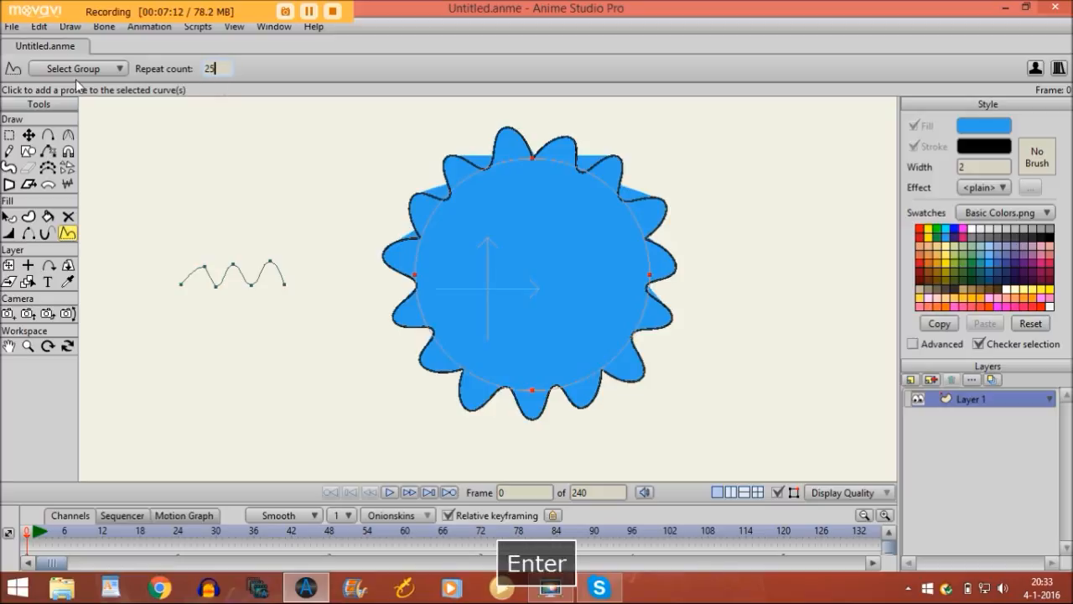